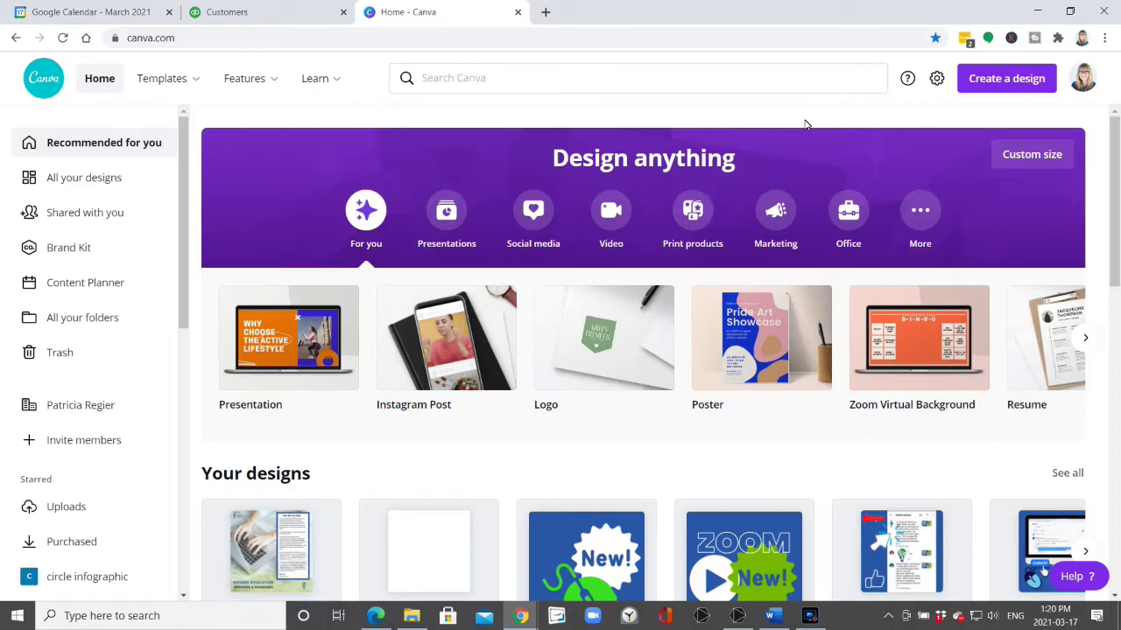
Start a new blank 16:9 Presentation design from Create a design.
{"action": "scroll", "coordinate": [806, 126], "scroll_direction": "down", "scroll_amount": 1}
{"action": "scroll", "coordinate": [806, 125], "scroll_direction": "down", "scroll_amount": 2}
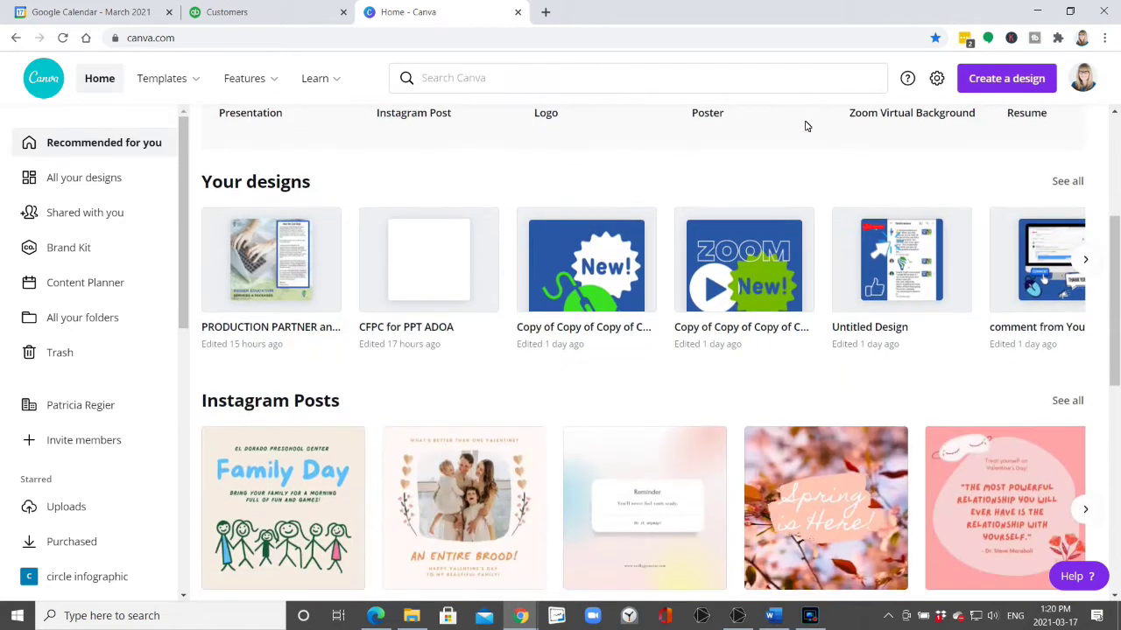
{"action": "scroll", "coordinate": [803, 125], "scroll_direction": "up", "scroll_amount": 3}
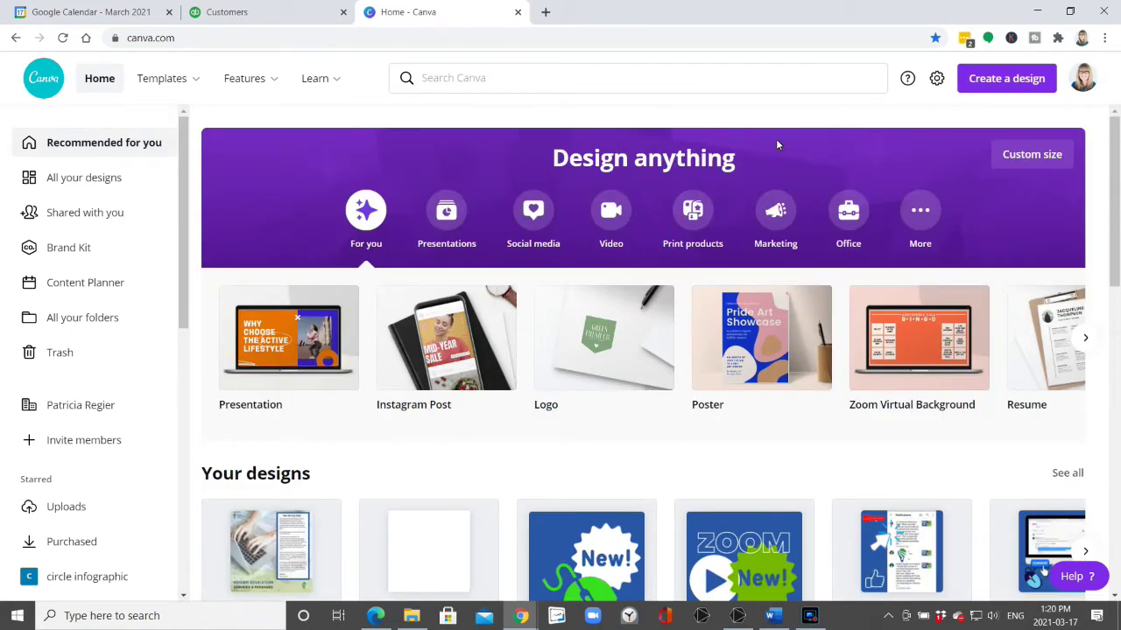
{"action": "left_click", "coordinate": [981, 85]}
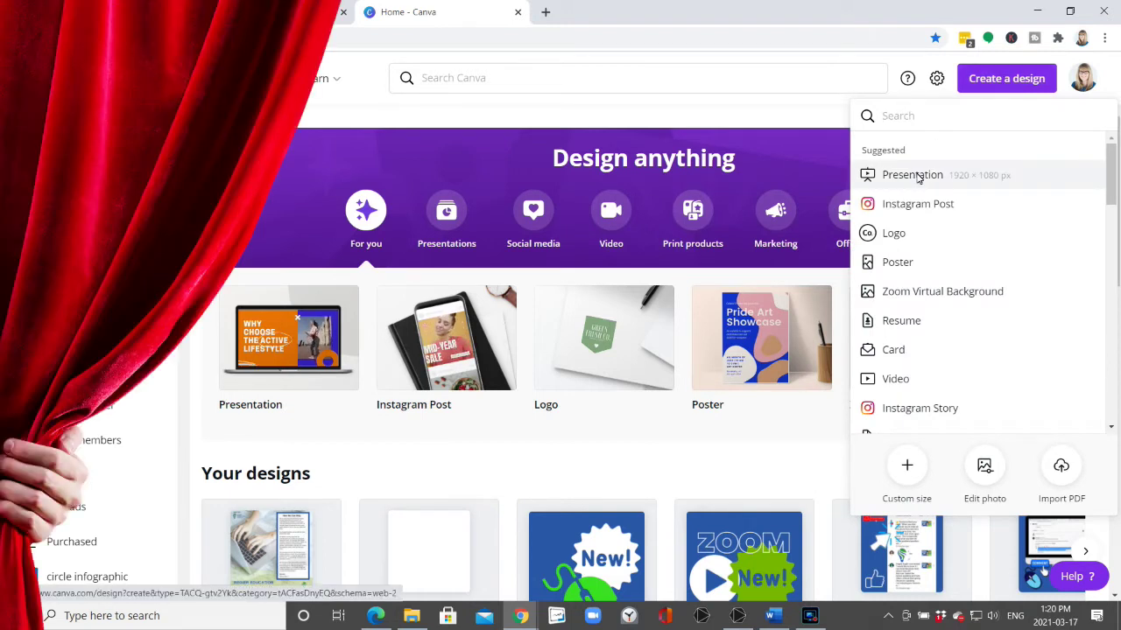
{"action": "left_click", "coordinate": [914, 176]}
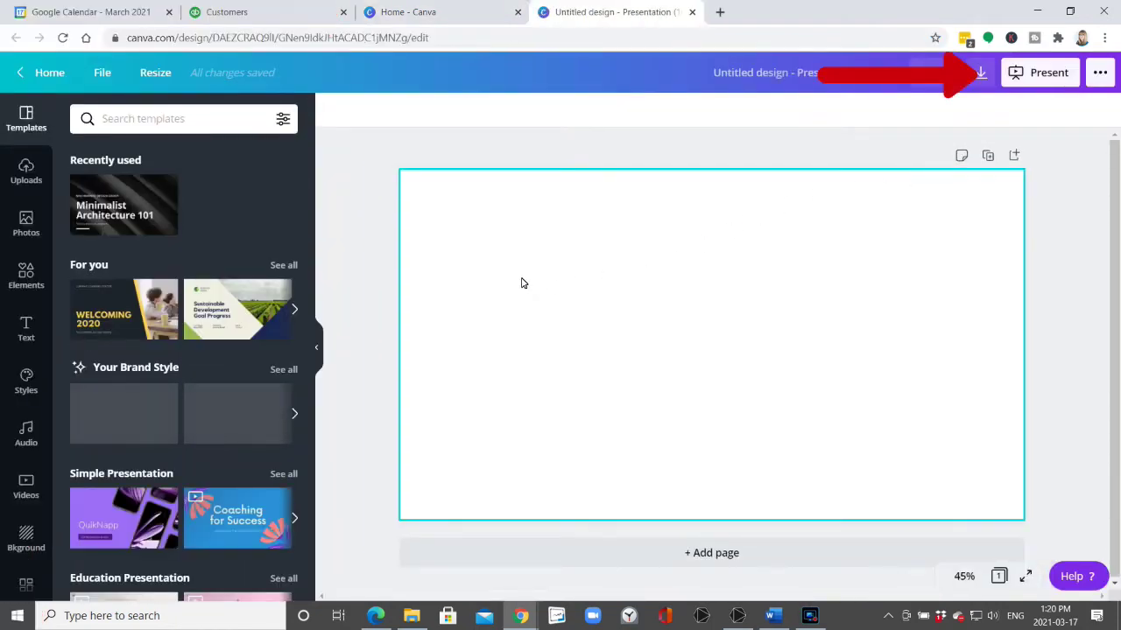
Browse the Templates panel, then show all your existing designs.
{"action": "scroll", "coordinate": [261, 350], "scroll_direction": "down", "scroll_amount": 1}
{"action": "scroll", "coordinate": [261, 351], "scroll_direction": "down", "scroll_amount": 1}
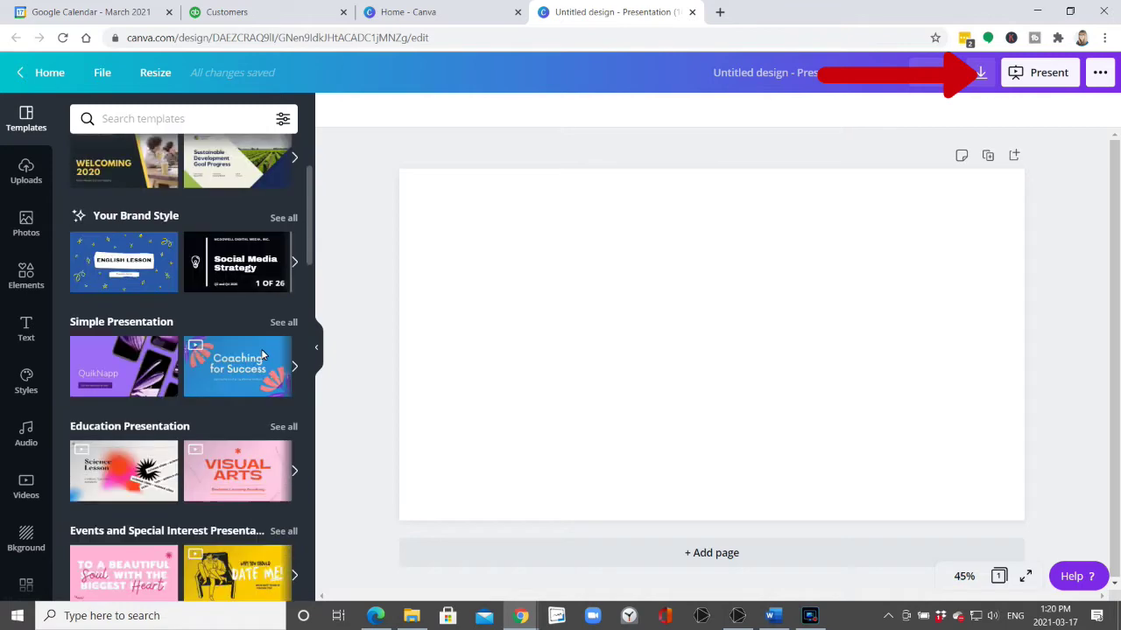
{"action": "scroll", "coordinate": [261, 351], "scroll_direction": "down", "scroll_amount": 1}
{"action": "scroll", "coordinate": [261, 351], "scroll_direction": "down", "scroll_amount": 2}
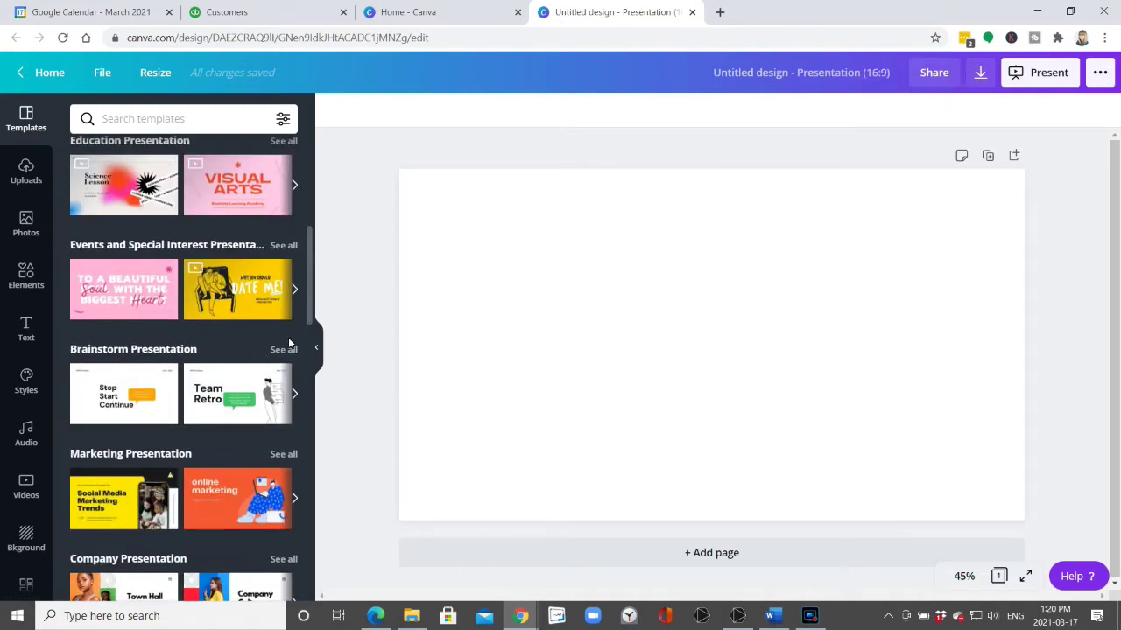
{"action": "scroll", "coordinate": [238, 315], "scroll_direction": "down", "scroll_amount": 2}
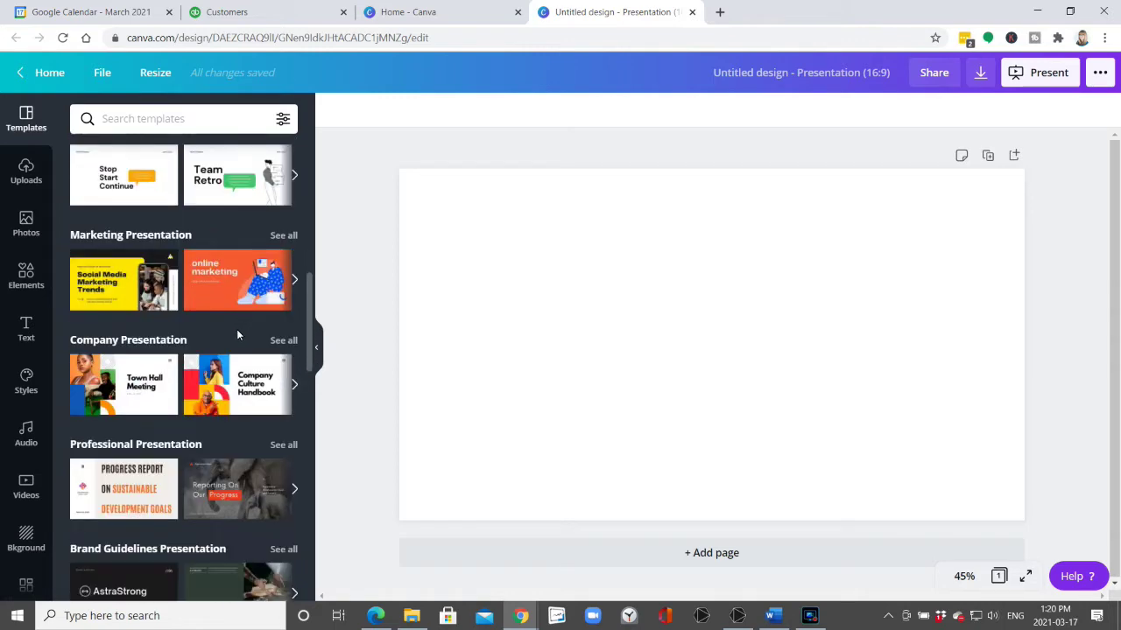
{"action": "scroll", "coordinate": [233, 335], "scroll_direction": "up", "scroll_amount": 10}
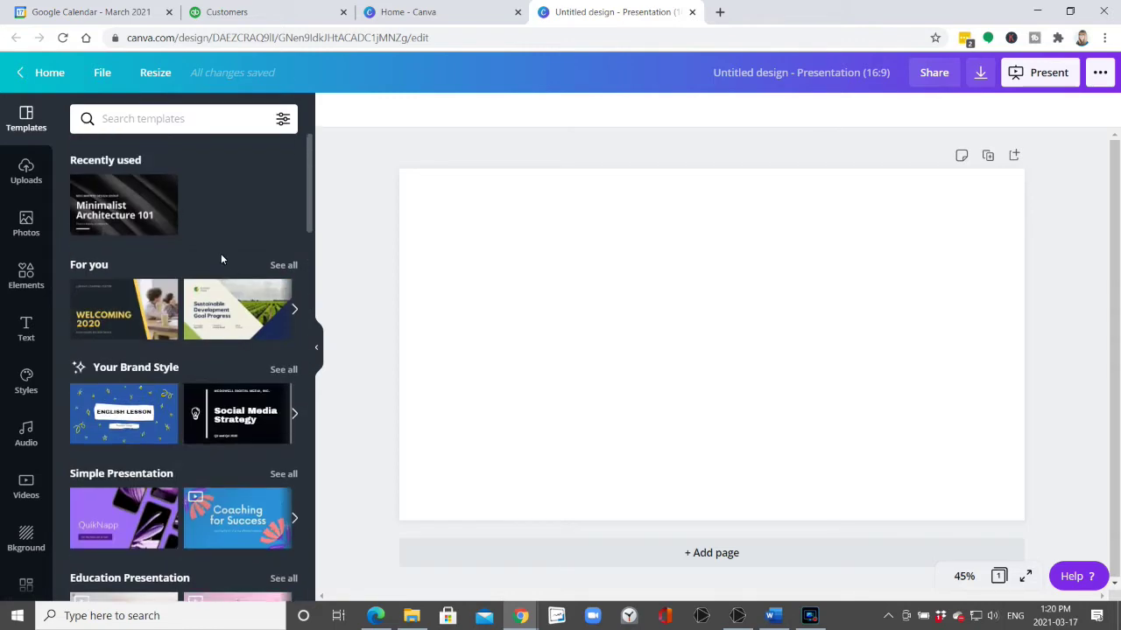
{"action": "scroll", "coordinate": [19, 433], "scroll_direction": "down", "scroll_amount": 3}
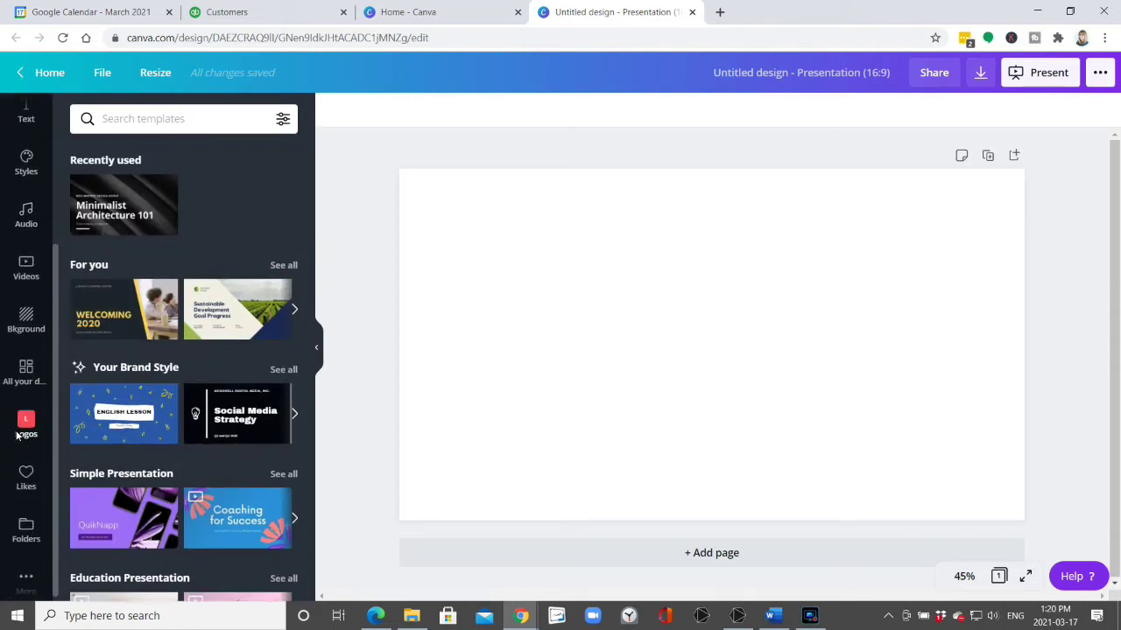
{"action": "left_click", "coordinate": [25, 371]}
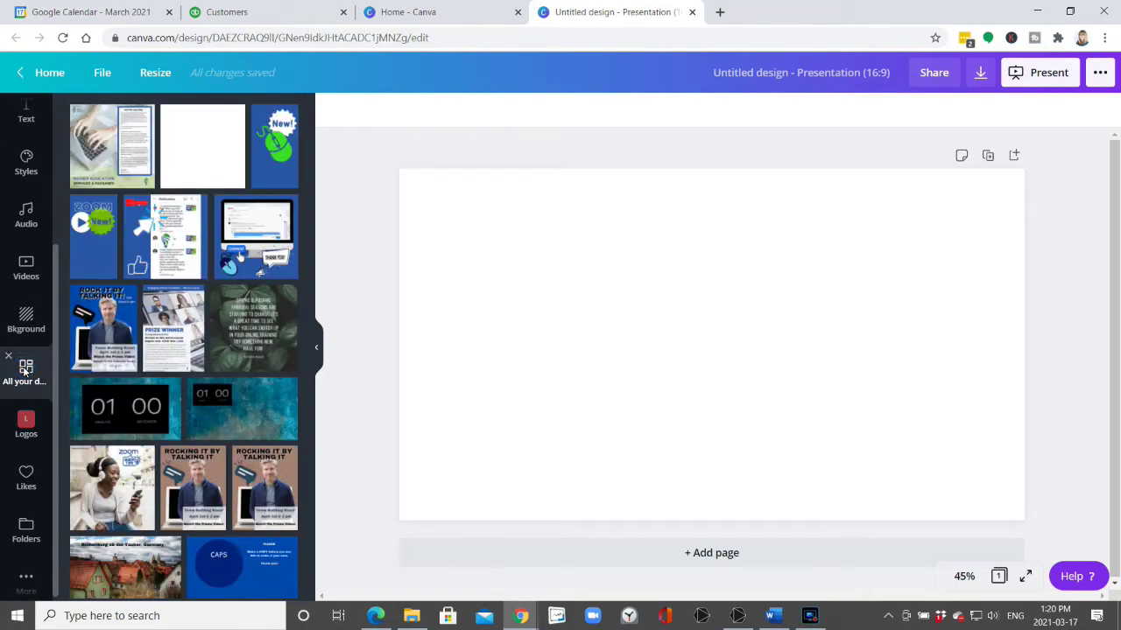
Insert the Canva Talking Presentations title slide onto page 1.
{"action": "scroll", "coordinate": [211, 315], "scroll_direction": "down", "scroll_amount": 5}
{"action": "scroll", "coordinate": [211, 315], "scroll_direction": "down", "scroll_amount": 3}
{"action": "scroll", "coordinate": [210, 315], "scroll_direction": "down", "scroll_amount": 3}
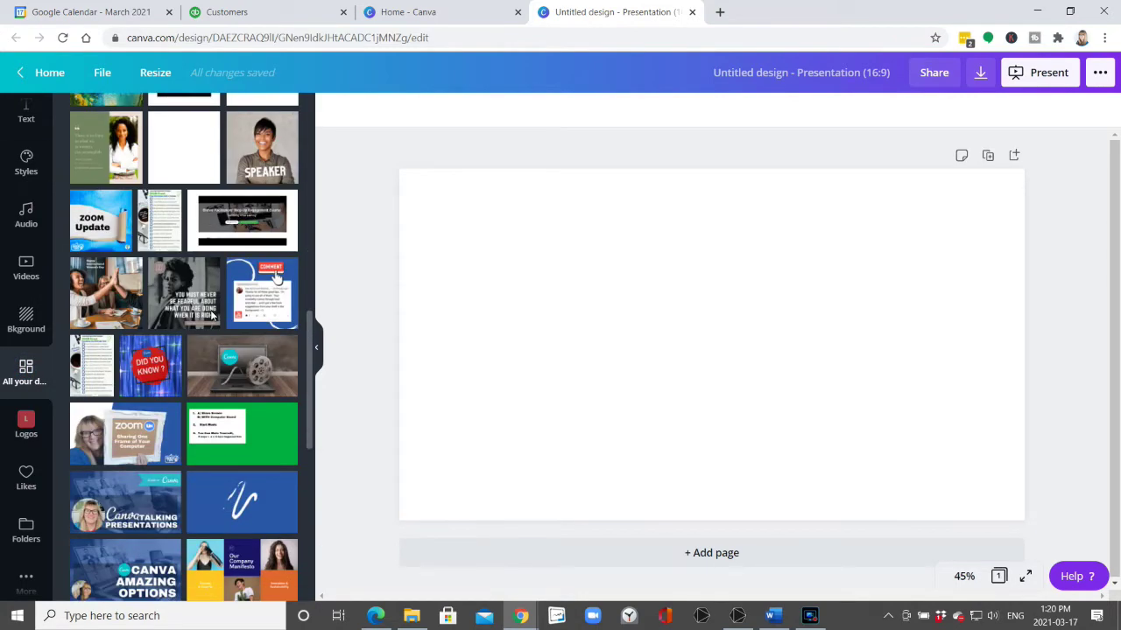
{"action": "scroll", "coordinate": [210, 315], "scroll_direction": "down", "scroll_amount": 3}
{"action": "scroll", "coordinate": [210, 315], "scroll_direction": "down", "scroll_amount": 3}
{"action": "scroll", "coordinate": [211, 315], "scroll_direction": "up", "scroll_amount": 1}
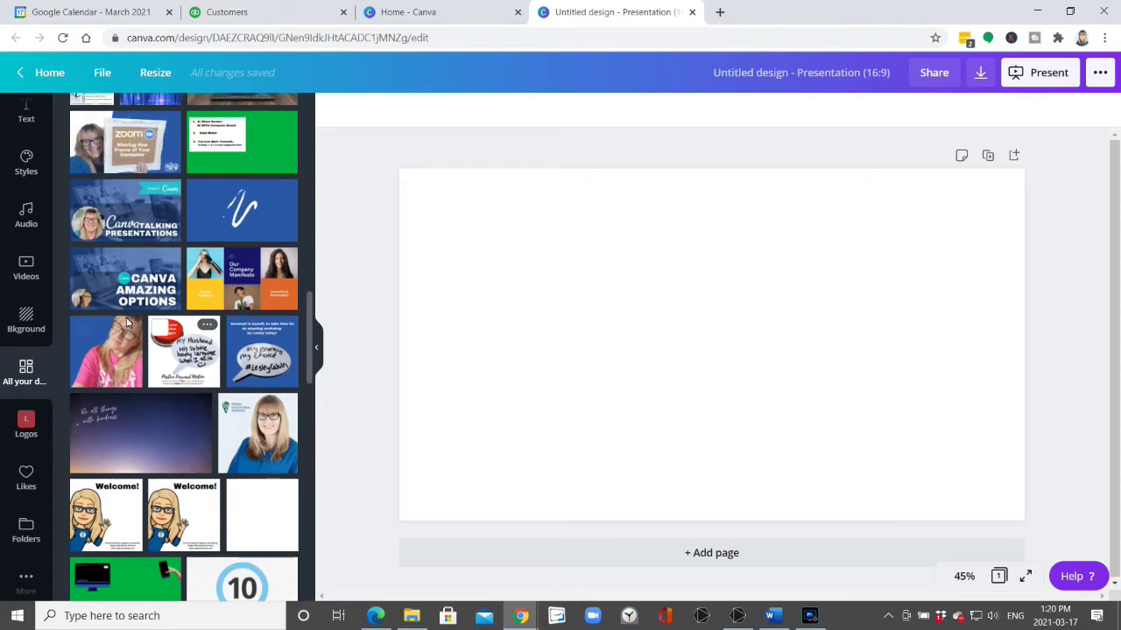
{"action": "left_click", "coordinate": [112, 214]}
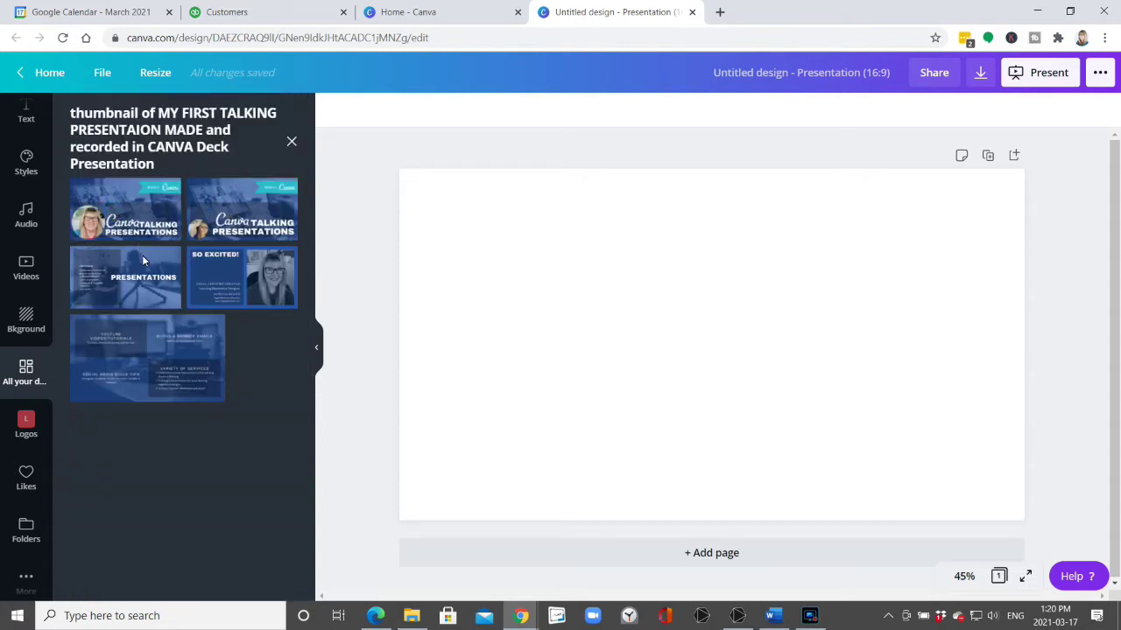
{"action": "left_click", "coordinate": [221, 205]}
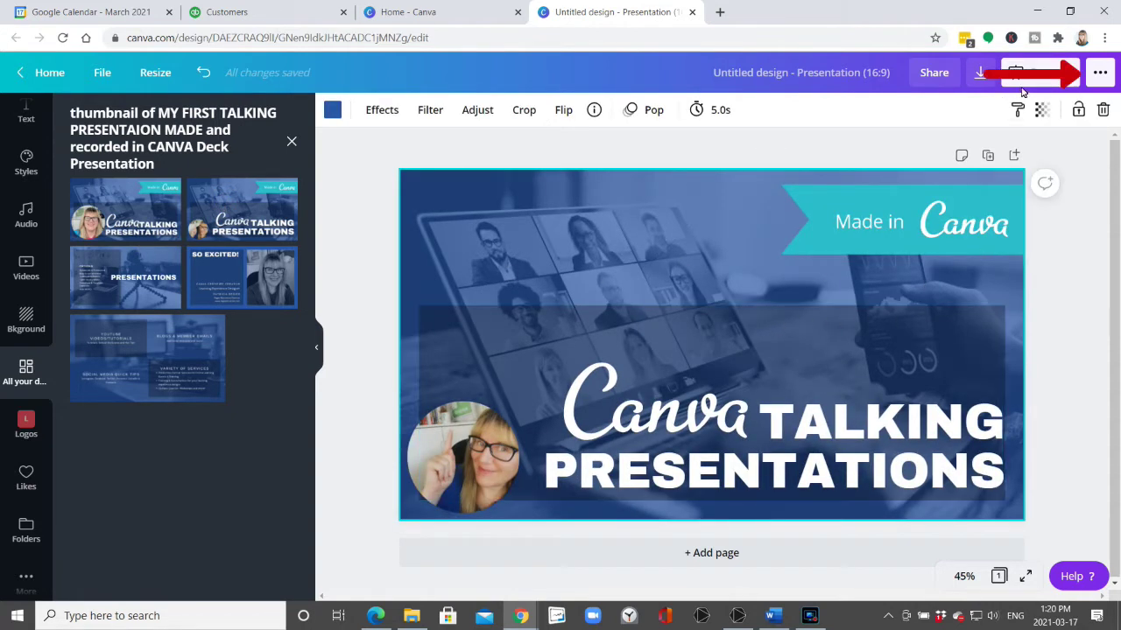
Add a plain blue second page to the deck.
{"action": "left_click", "coordinate": [1098, 75]}
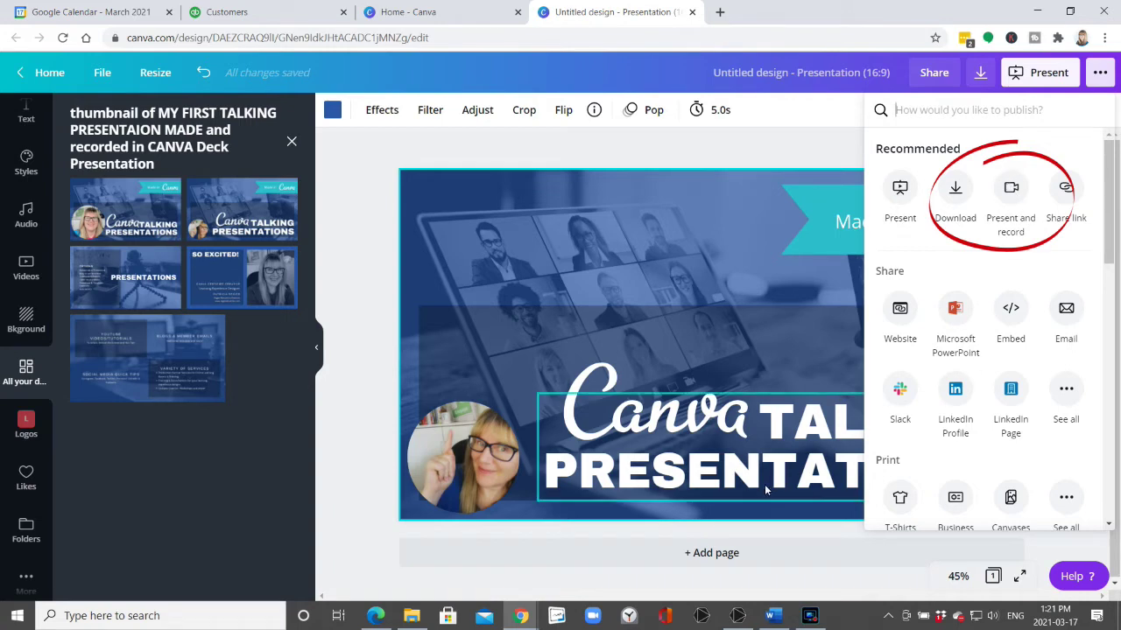
{"action": "left_click", "coordinate": [718, 555]}
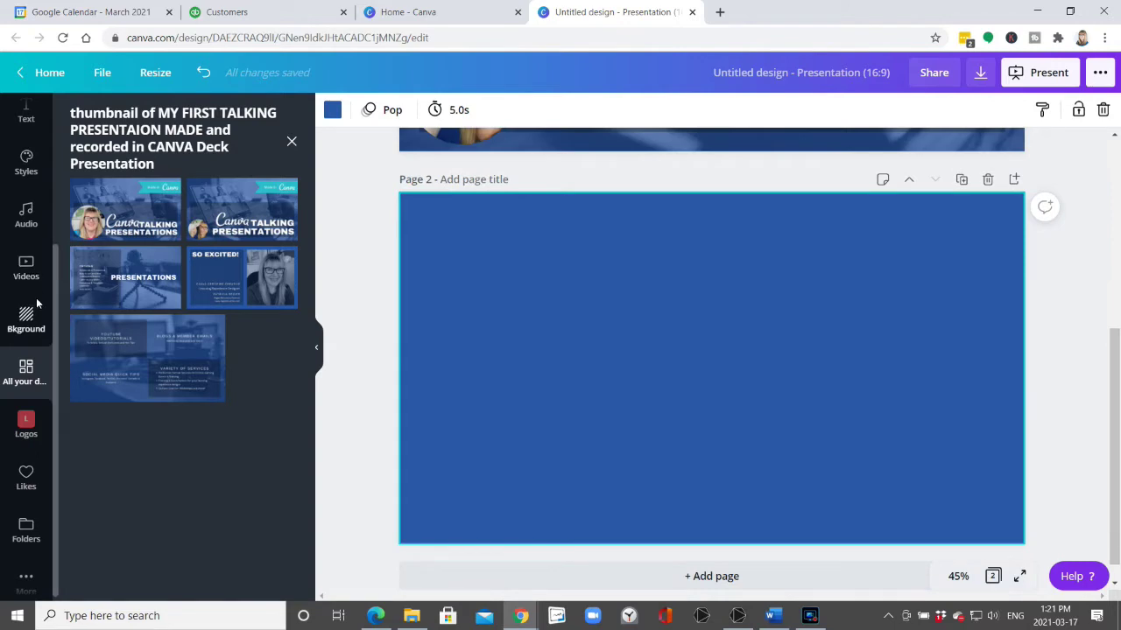
{"action": "scroll", "coordinate": [36, 303], "scroll_direction": "up", "scroll_amount": 3}
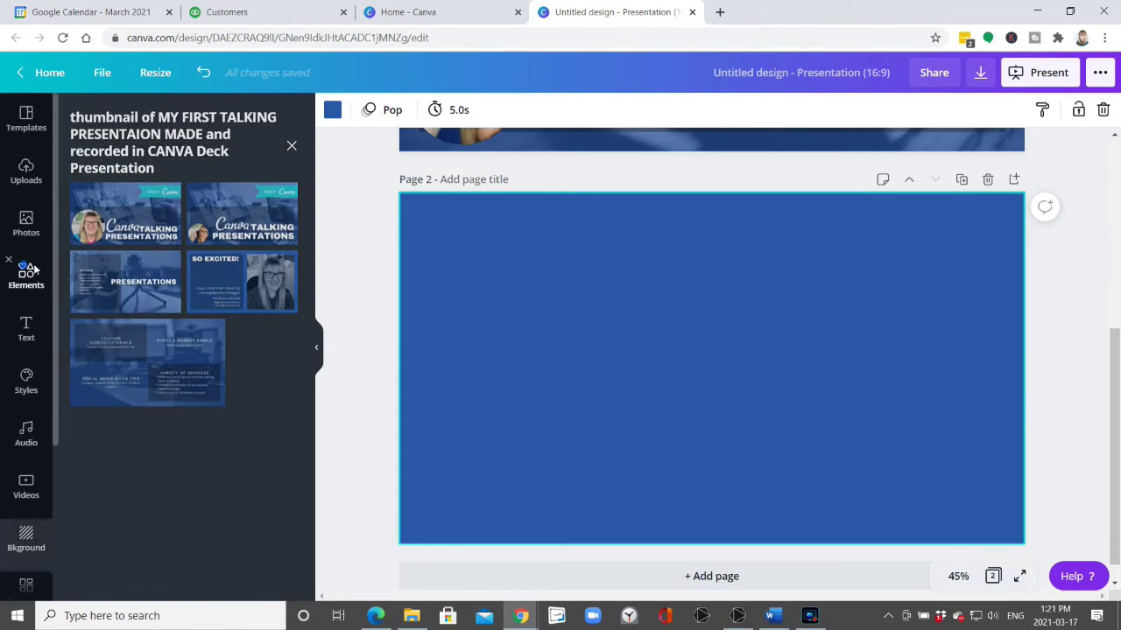
Add the megaphone sticker to page 2.
{"action": "left_click", "coordinate": [32, 272]}
{"action": "left_click", "coordinate": [267, 384]}
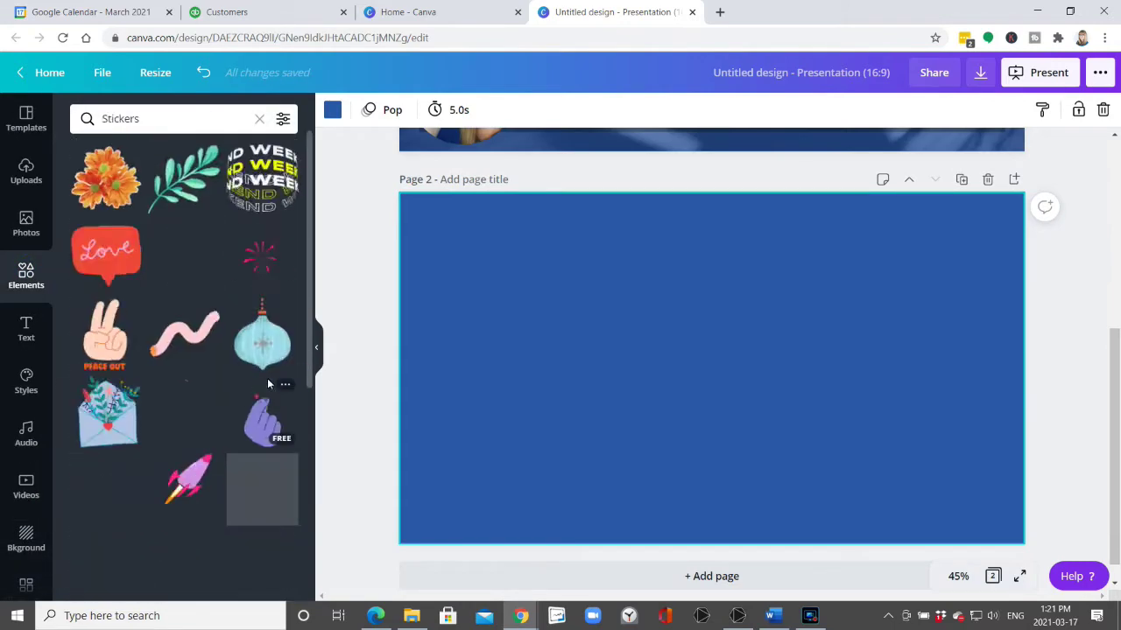
{"action": "scroll", "coordinate": [269, 383], "scroll_direction": "down", "scroll_amount": 5}
{"action": "left_click", "coordinate": [257, 289]}
Add a third page carrying the full company logo.
{"action": "key", "text": "ctrl+Return"}
{"action": "scroll", "coordinate": [27, 394], "scroll_direction": "down", "scroll_amount": 3}
{"action": "left_click", "coordinate": [27, 424]}
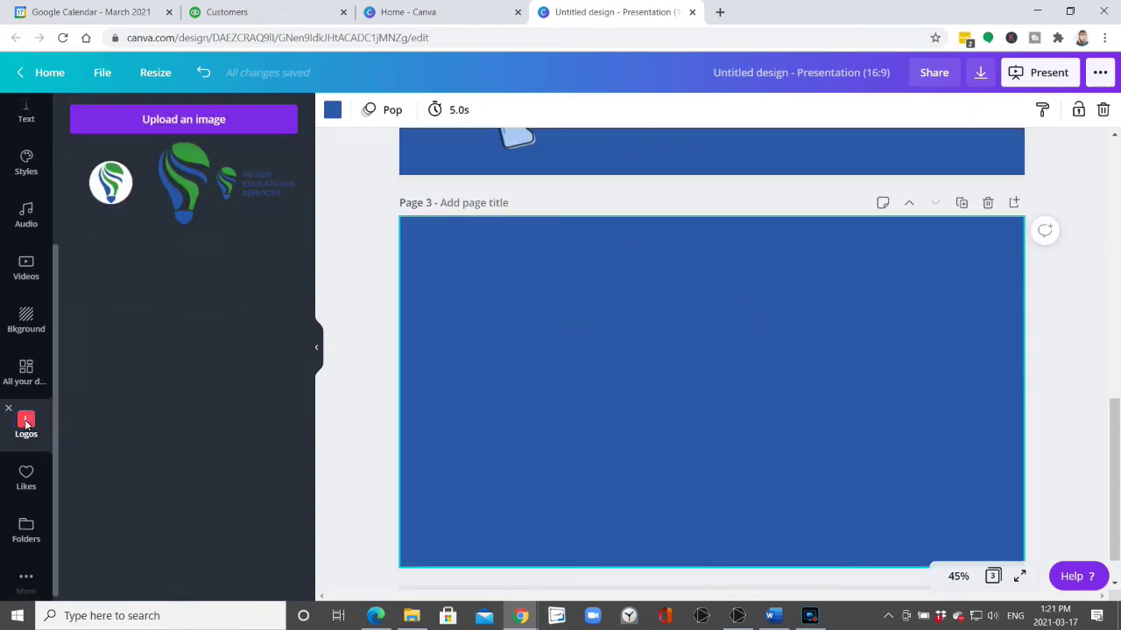
{"action": "left_click", "coordinate": [254, 183]}
Add a fourth page with the yellow brush-stroke sticker.
{"action": "scroll", "coordinate": [722, 554], "scroll_direction": "down", "scroll_amount": 1}
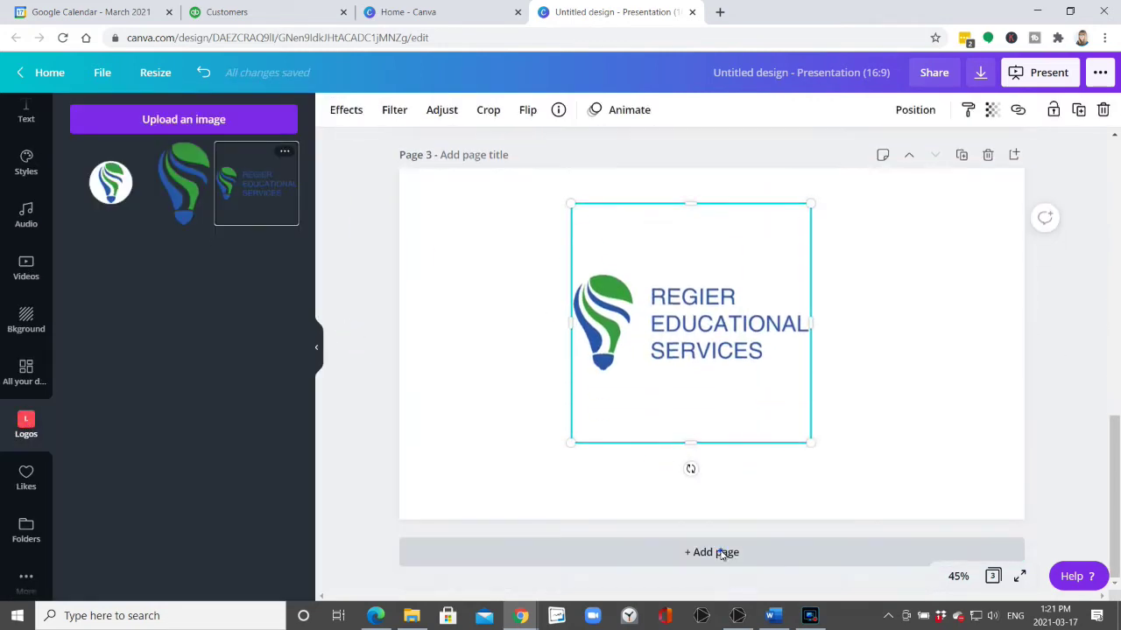
{"action": "left_click", "coordinate": [722, 552]}
{"action": "scroll", "coordinate": [27, 429], "scroll_direction": "up", "scroll_amount": 3}
{"action": "left_click", "coordinate": [26, 383]}
{"action": "left_click", "coordinate": [27, 275]}
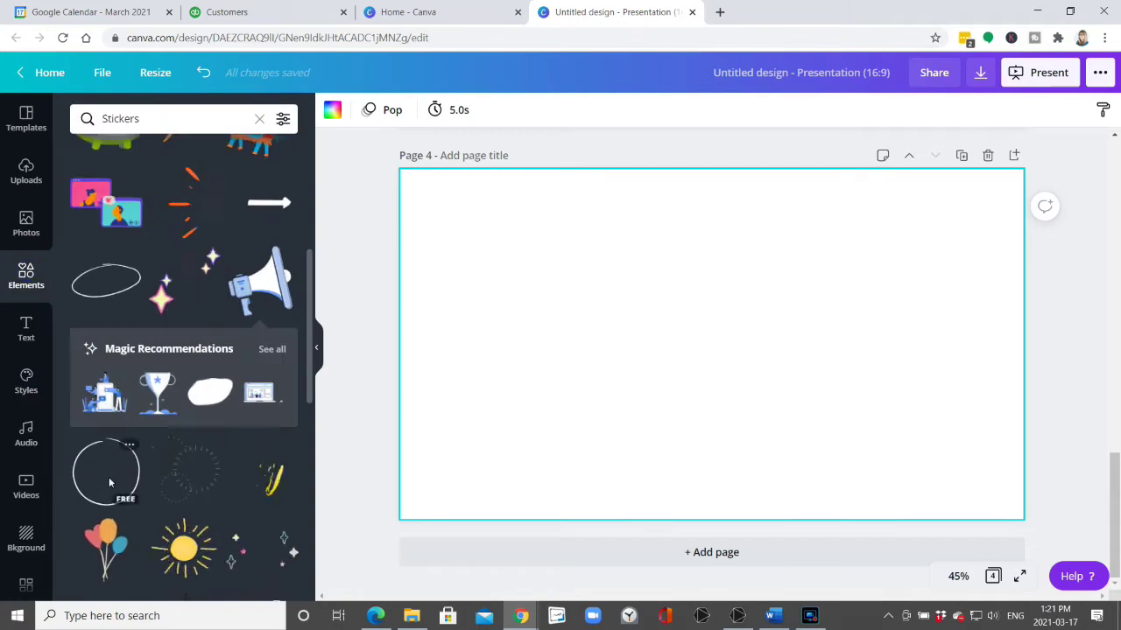
{"action": "left_click", "coordinate": [272, 479]}
Add a fifth page with an 'ENGAGE' neon heading above 'YOUR PARTICIPANTS' outline text.
{"action": "left_click", "coordinate": [613, 552]}
{"action": "left_click", "coordinate": [27, 330]}
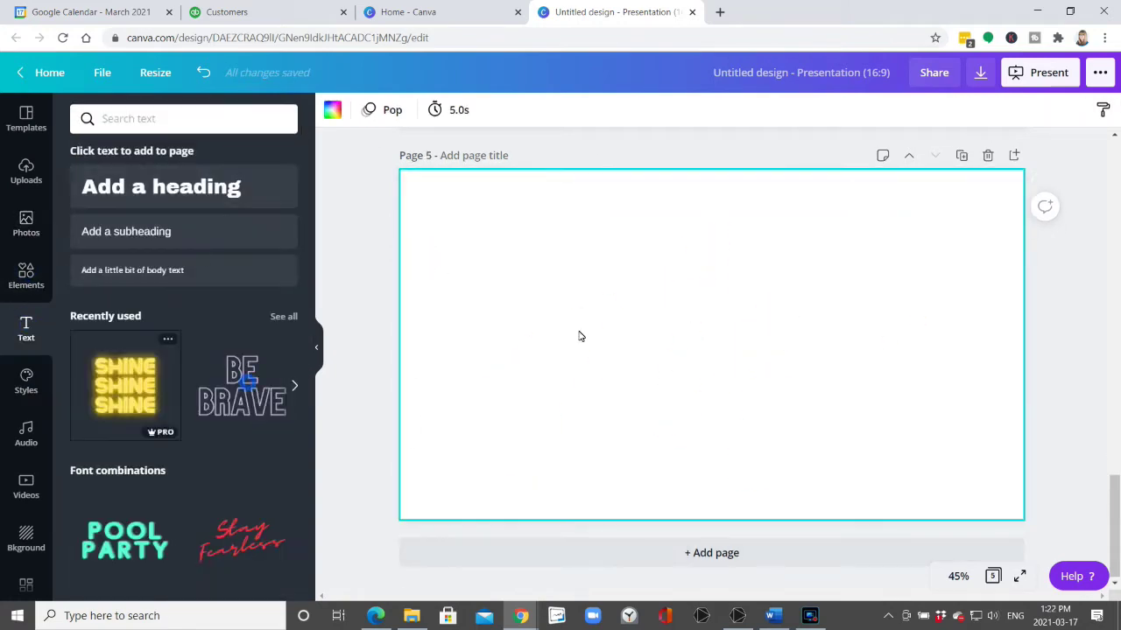
{"action": "left_click", "coordinate": [610, 267]}
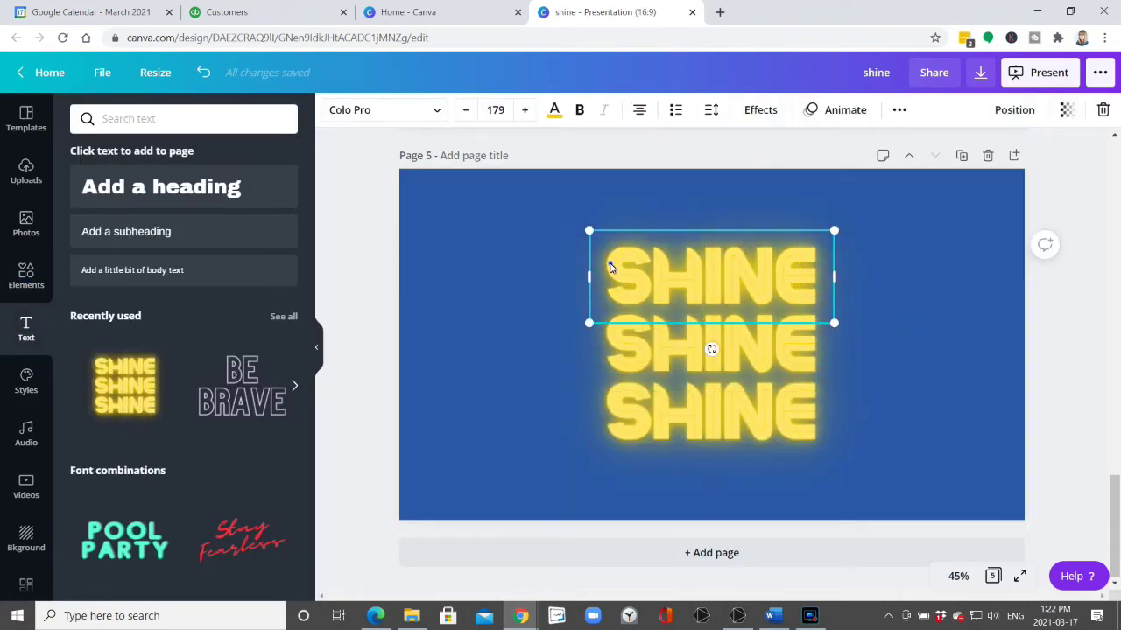
{"action": "type", "text": "ENGAGE"}
{"action": "left_click", "coordinate": [683, 370]}
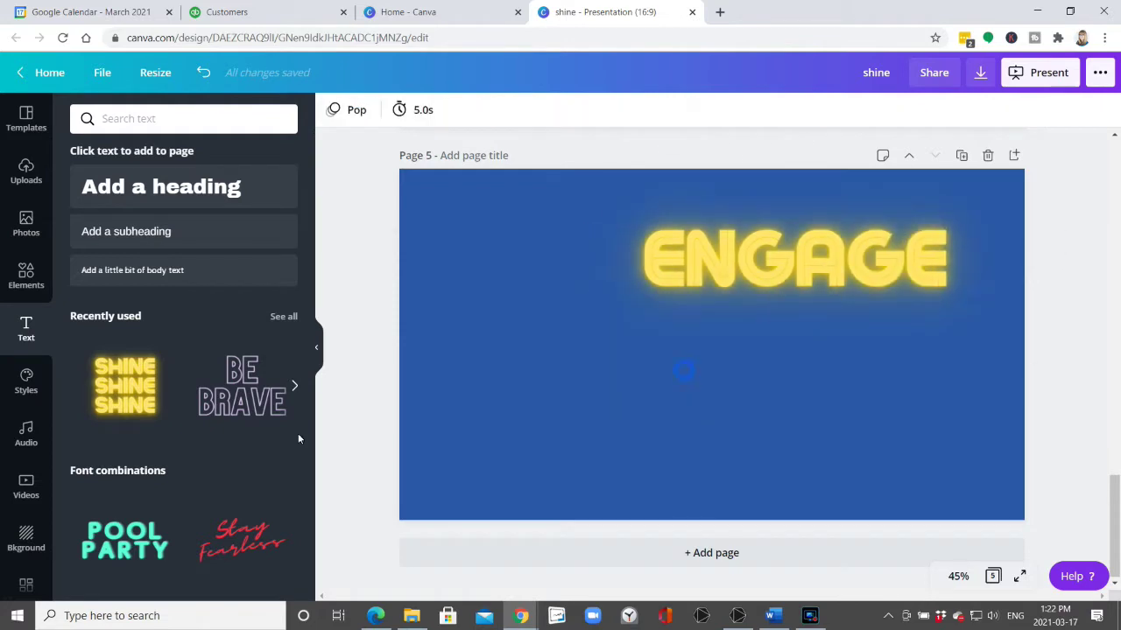
{"action": "left_click", "coordinate": [242, 385]}
{"action": "type", "text": "YOUR PARTICIPANTS"}
{"action": "left_click_drag", "start_coordinate": [866, 386], "coordinate": [1052, 306]}
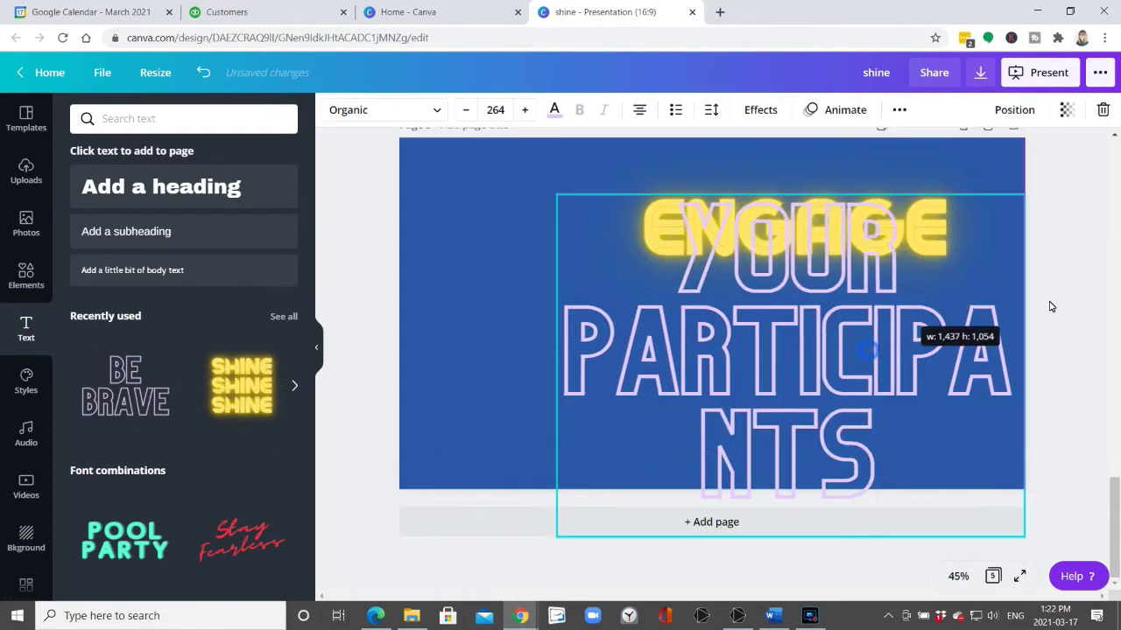
{"action": "scroll", "coordinate": [1052, 306], "scroll_direction": "up", "scroll_amount": 1}
{"action": "left_click_drag", "start_coordinate": [557, 220], "coordinate": [738, 288]}
{"action": "left_click_drag", "start_coordinate": [928, 376], "coordinate": [703, 405]}
{"action": "left_click", "coordinate": [474, 171]}
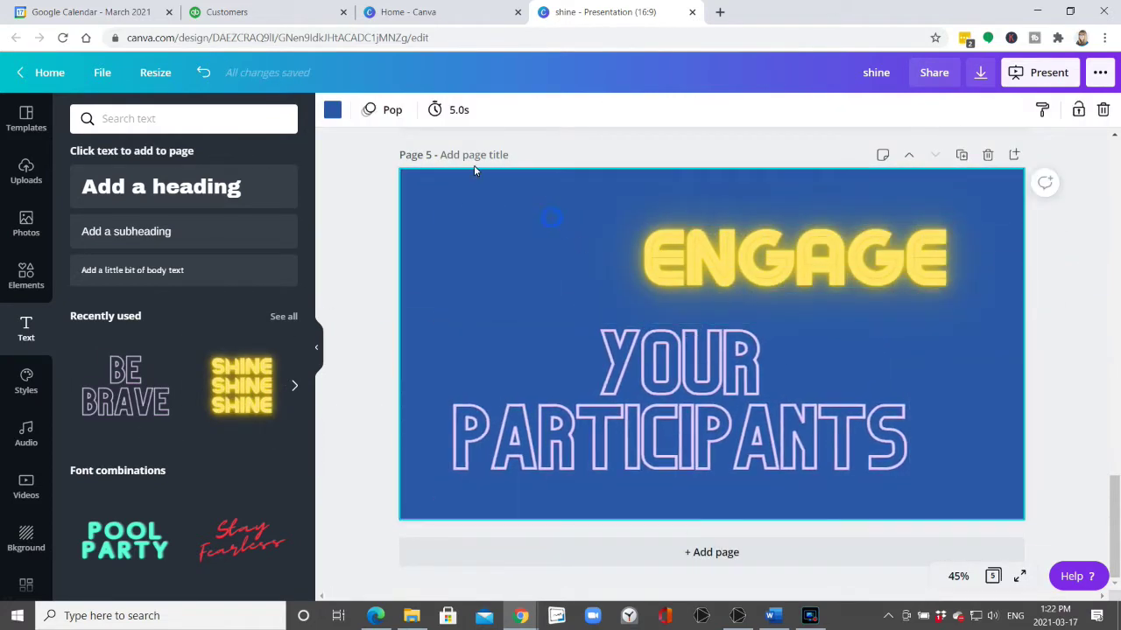
{"action": "left_click", "coordinate": [392, 110]}
Add the light-bulb brand logo to page 4.
{"action": "left_click", "coordinate": [359, 345]}
{"action": "scroll", "coordinate": [503, 373], "scroll_direction": "up", "scroll_amount": 5}
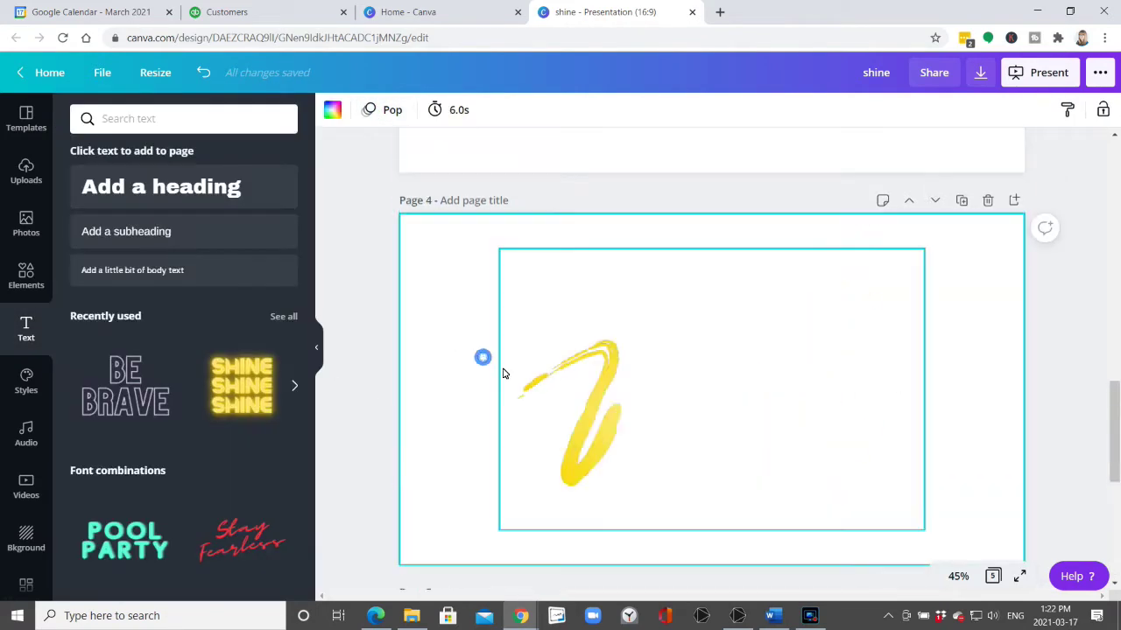
{"action": "scroll", "coordinate": [26, 394], "scroll_direction": "down", "scroll_amount": 3}
{"action": "left_click", "coordinate": [27, 418]}
{"action": "left_click", "coordinate": [110, 183]}
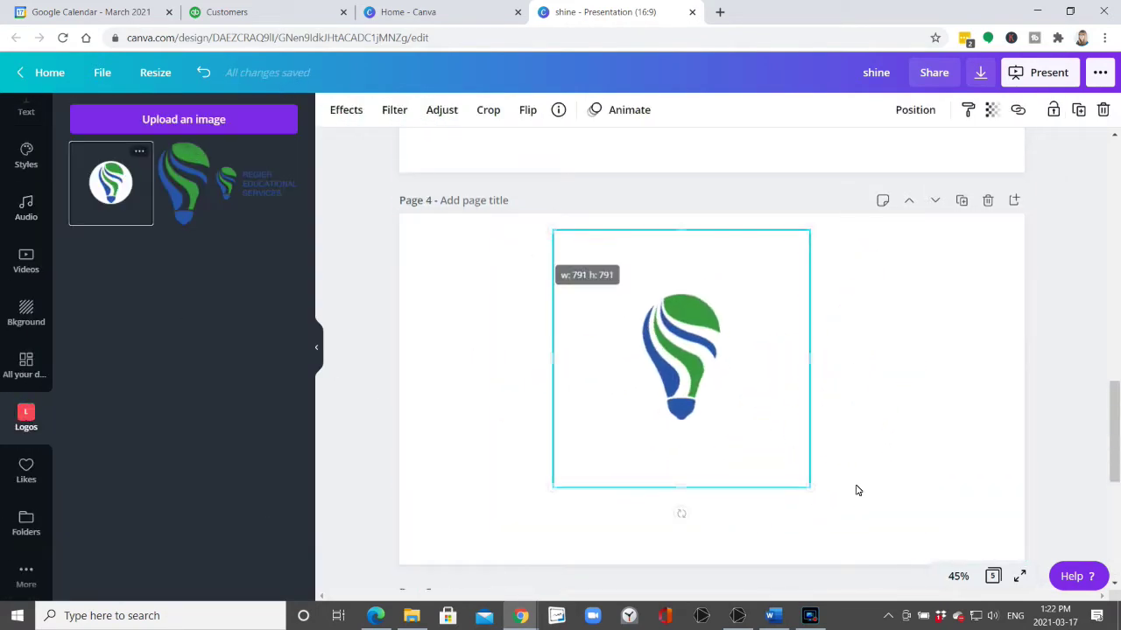
Give page 4 a dark blue background, then bring up the Photos library.
{"action": "left_click", "coordinate": [464, 305]}
{"action": "left_click", "coordinate": [332, 109]}
{"action": "left_click", "coordinate": [123, 253]}
{"action": "scroll", "coordinate": [515, 381], "scroll_direction": "up", "scroll_amount": 5}
{"action": "left_click", "coordinate": [35, 411]}
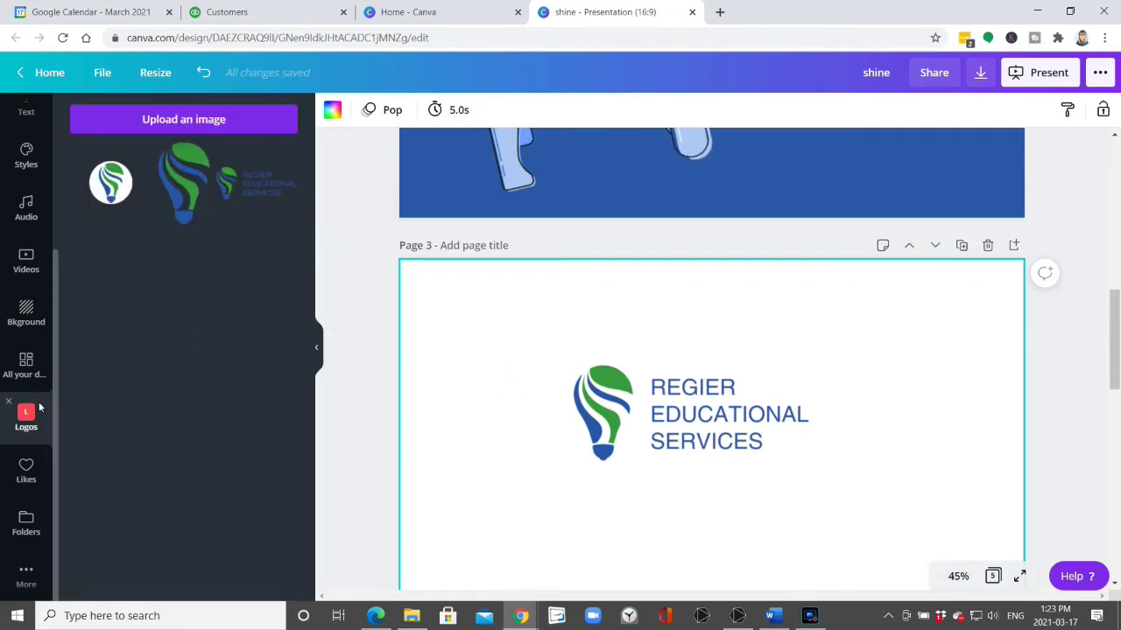
{"action": "scroll", "coordinate": [27, 394], "scroll_direction": "up", "scroll_amount": 3}
{"action": "left_click", "coordinate": [26, 223]}
Search photos for 'lightbulbs', then launch the Present and record studio.
{"action": "type", "text": "lightbulbs"}
{"action": "key", "text": "Return"}
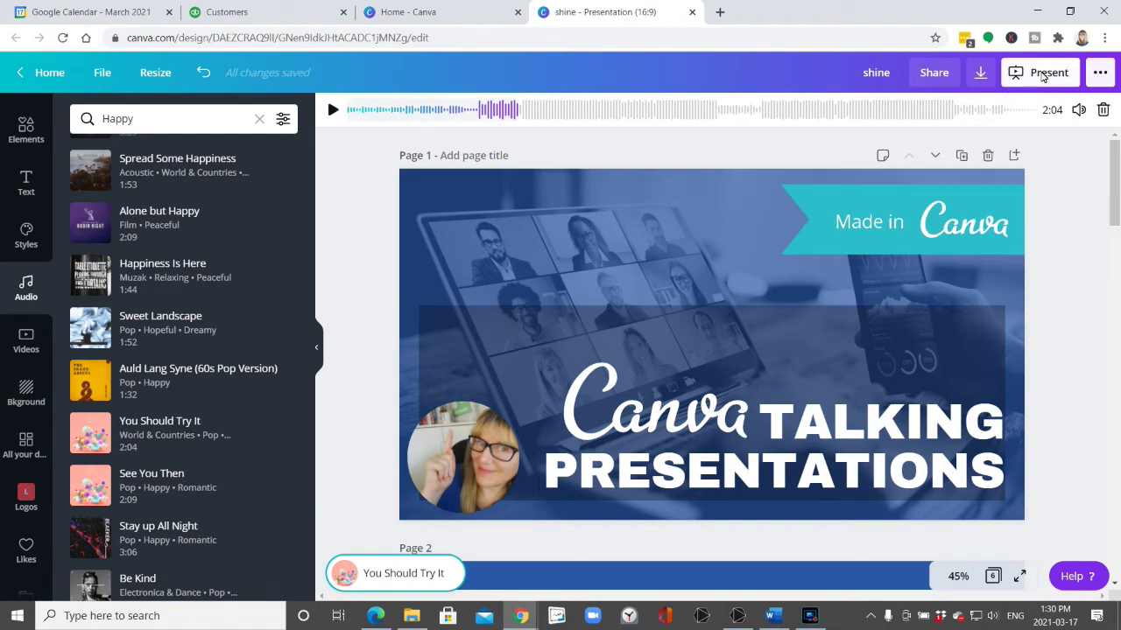
{"action": "left_click", "coordinate": [1099, 75]}
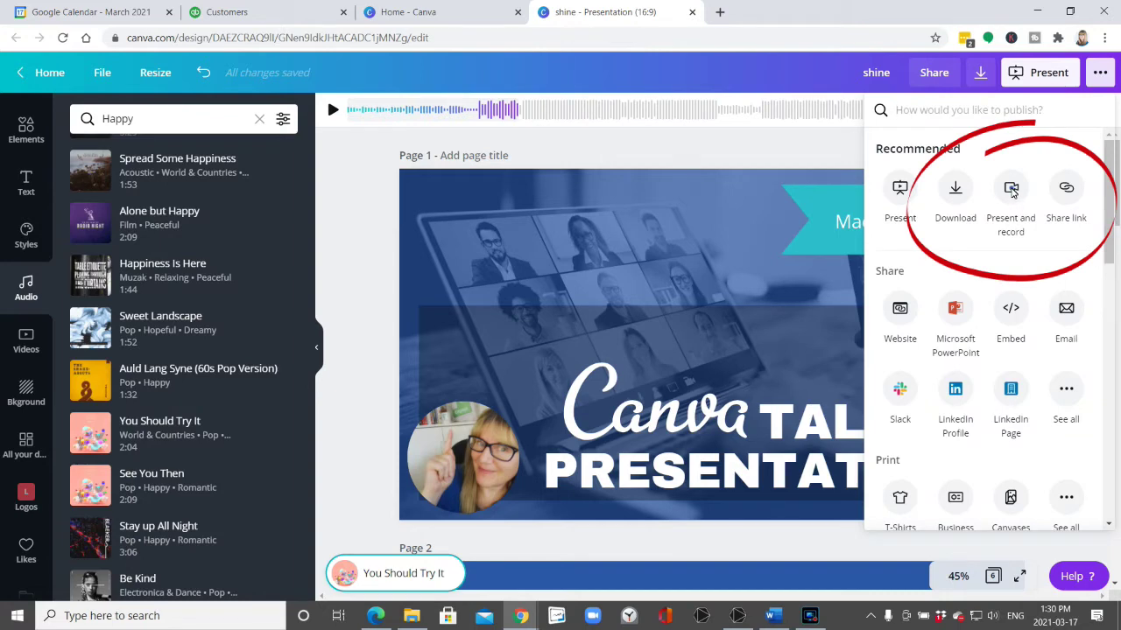
{"action": "left_click", "coordinate": [1012, 193]}
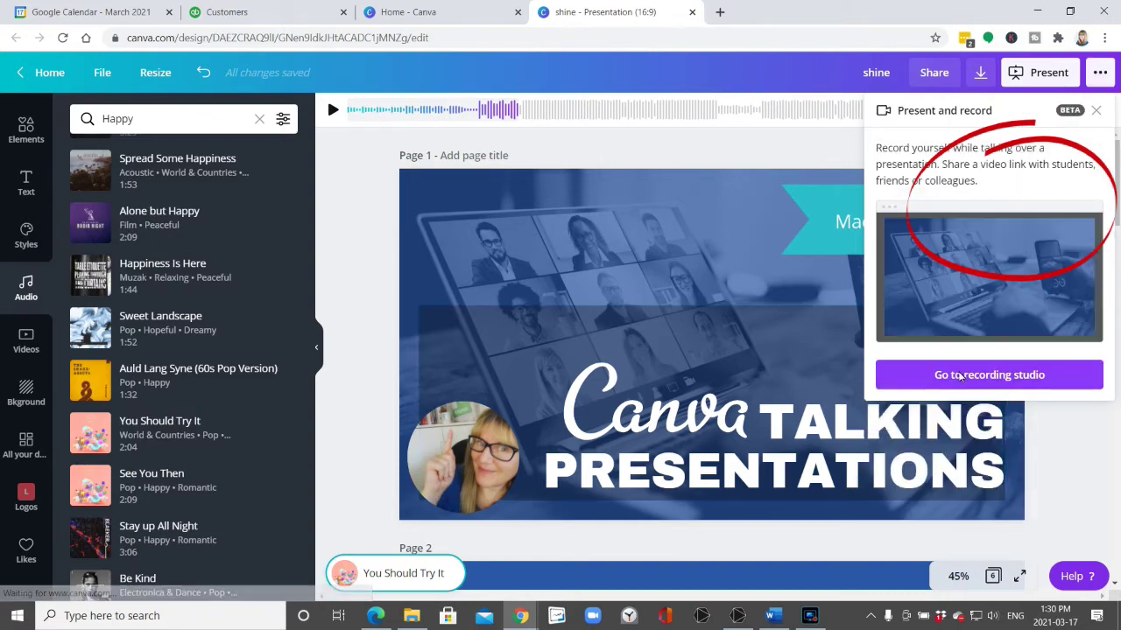
{"action": "left_click", "coordinate": [1004, 377]}
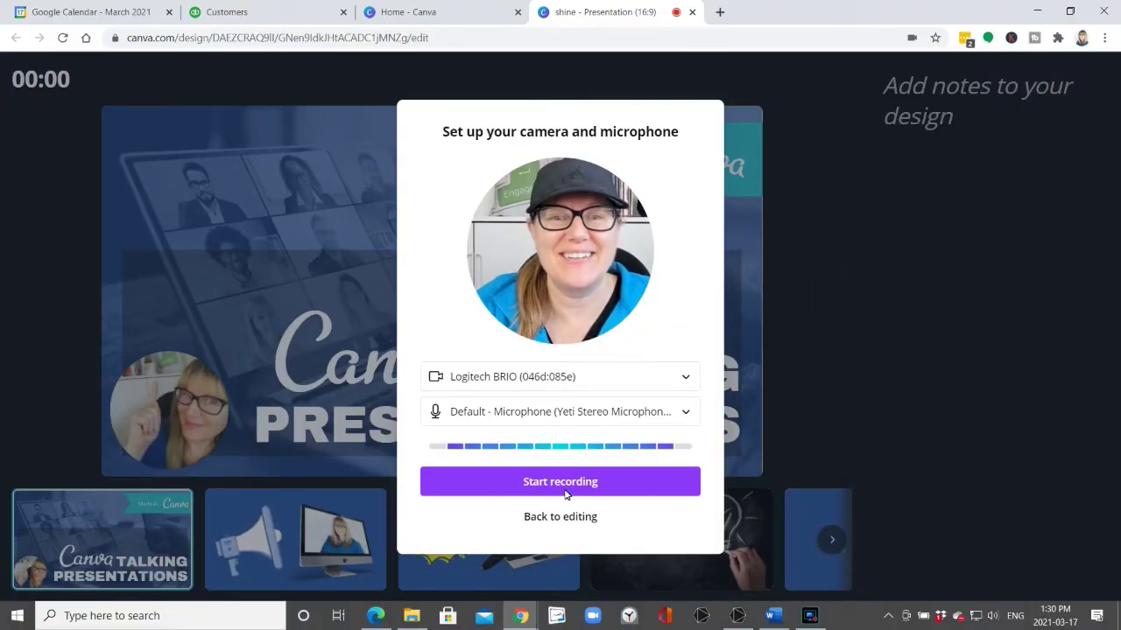
Start recording, close the Customers and Google Calendar tabs, and reach the megaphone slide.
{"action": "left_click", "coordinate": [565, 485]}
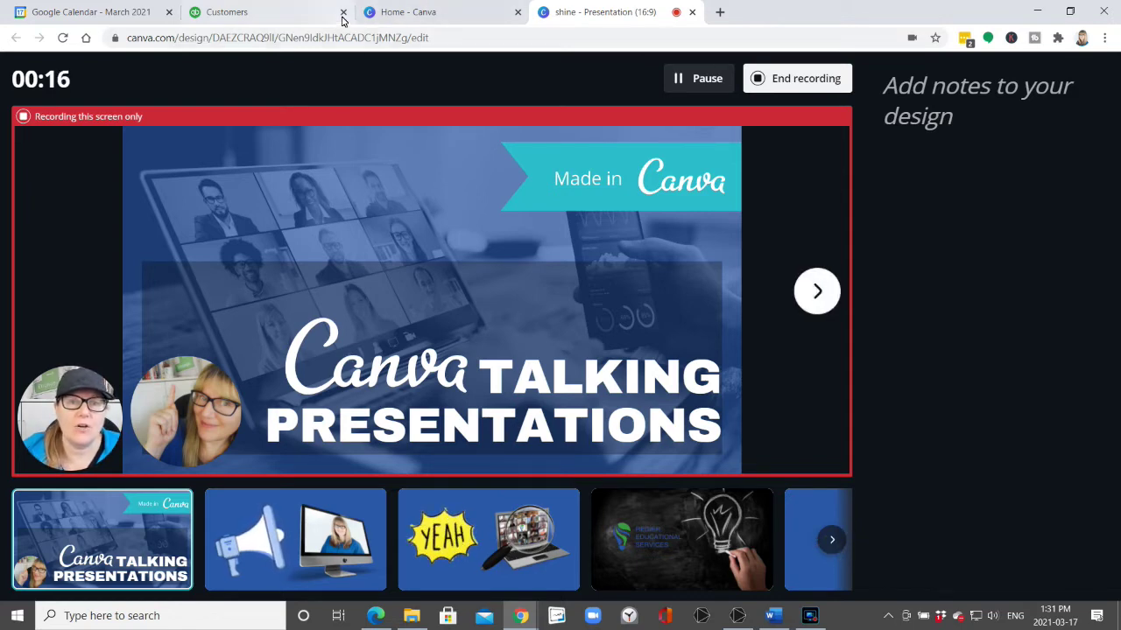
{"action": "middle_click", "coordinate": [185, 11]}
{"action": "left_click", "coordinate": [169, 13]}
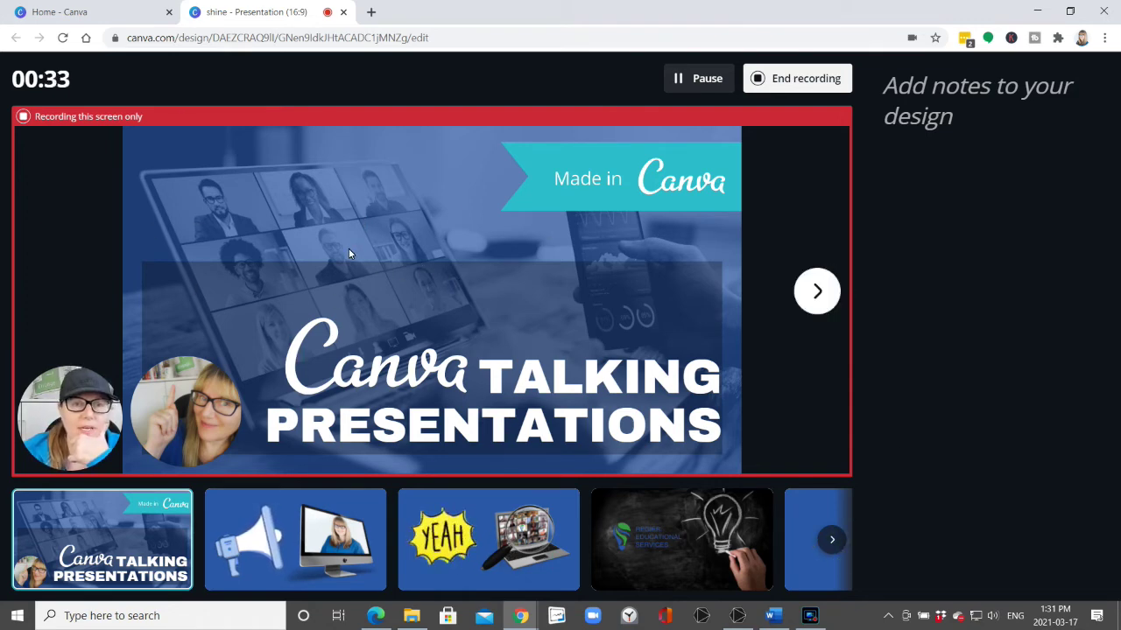
{"action": "left_click", "coordinate": [296, 535]}
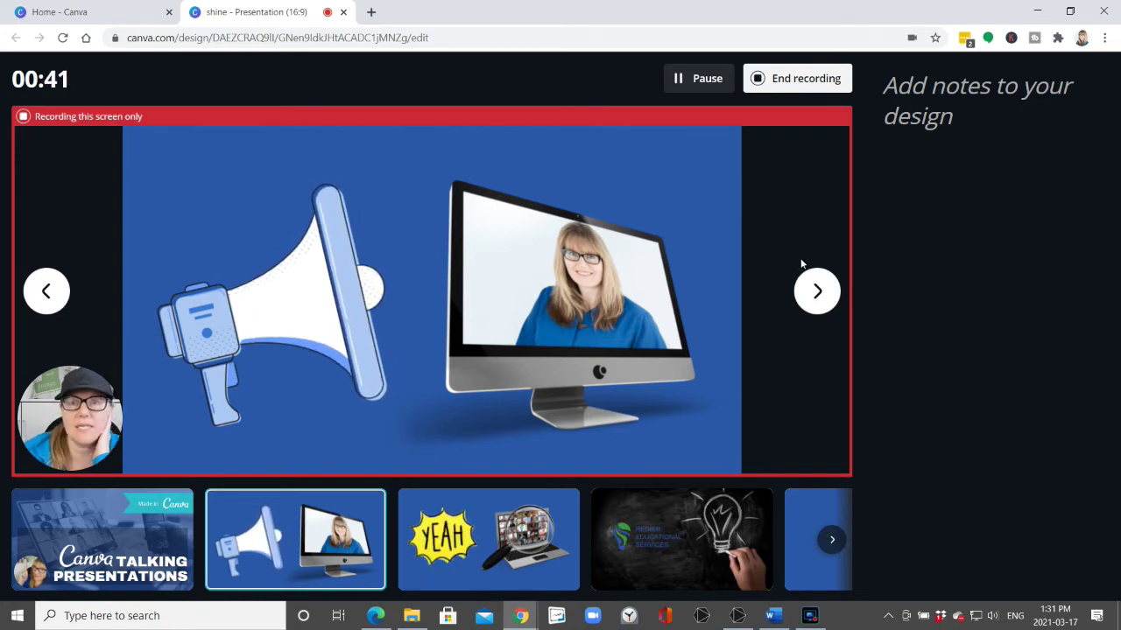
{"action": "left_click", "coordinate": [931, 90]}
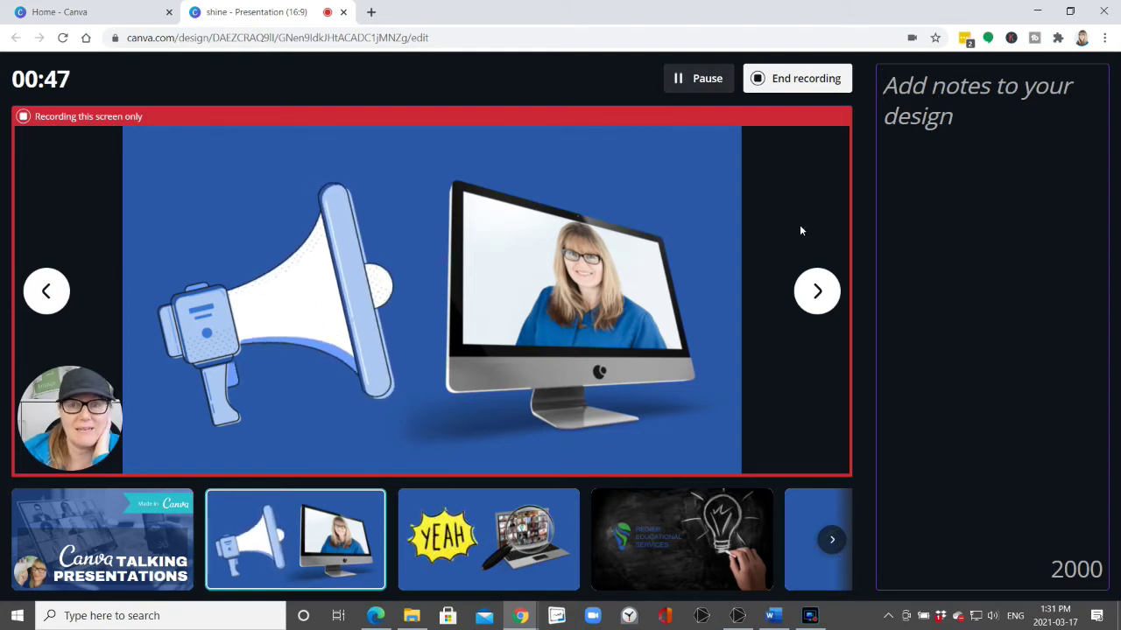
Narrate through the YEAH, lightbulb and ENGAGE slides, then end the recording.
{"action": "left_click", "coordinate": [810, 298]}
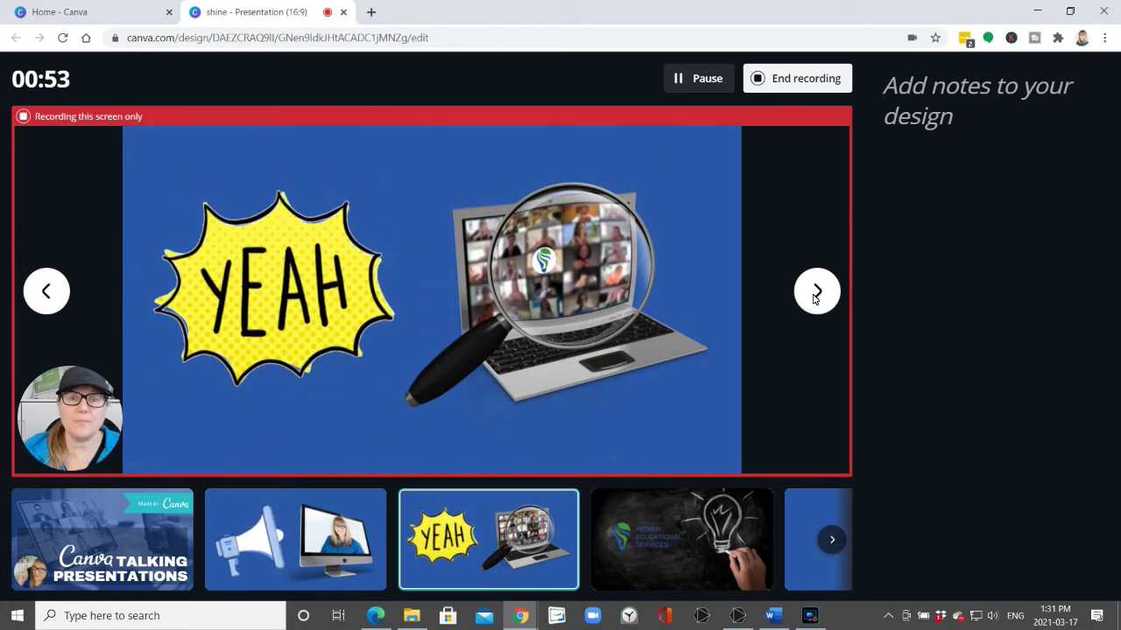
{"action": "left_click", "coordinate": [814, 294]}
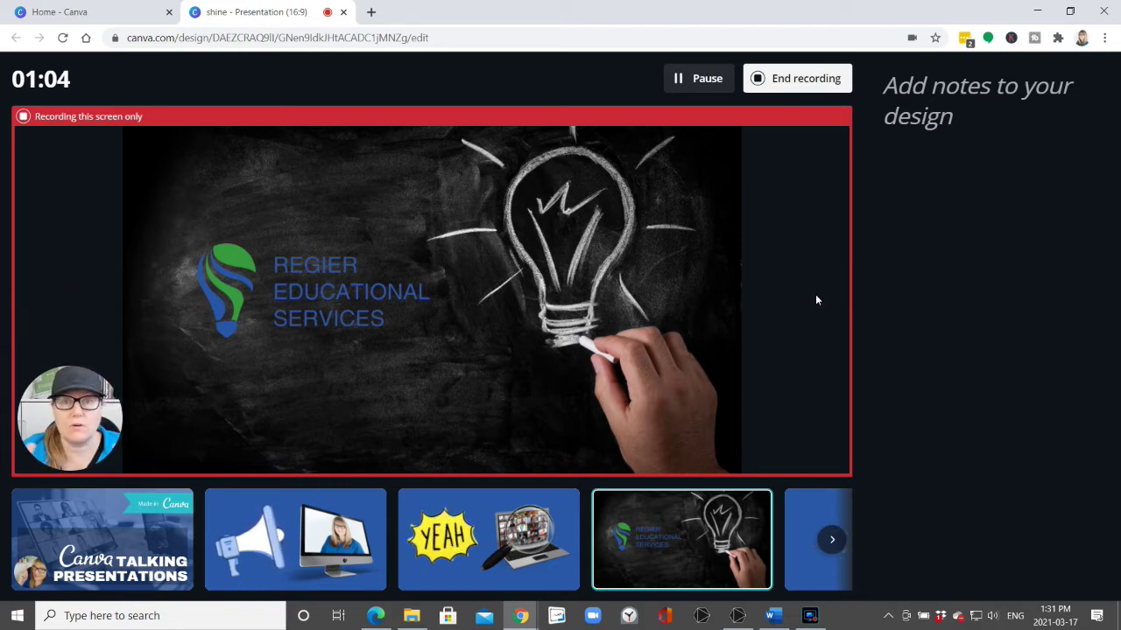
{"action": "left_click", "coordinate": [818, 295]}
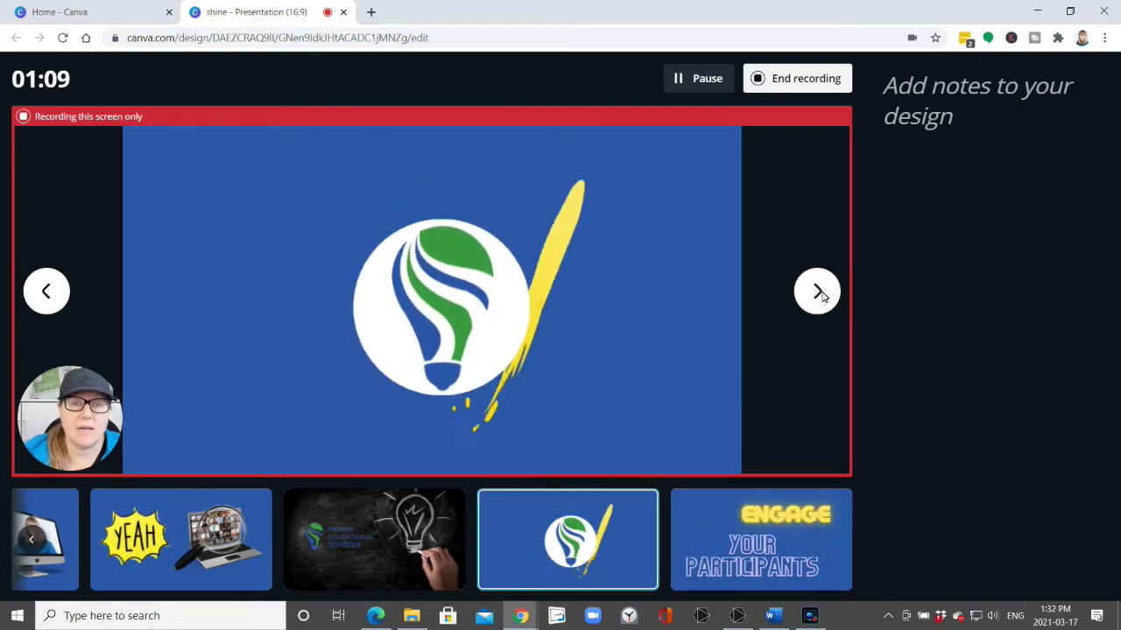
{"action": "left_click", "coordinate": [819, 294]}
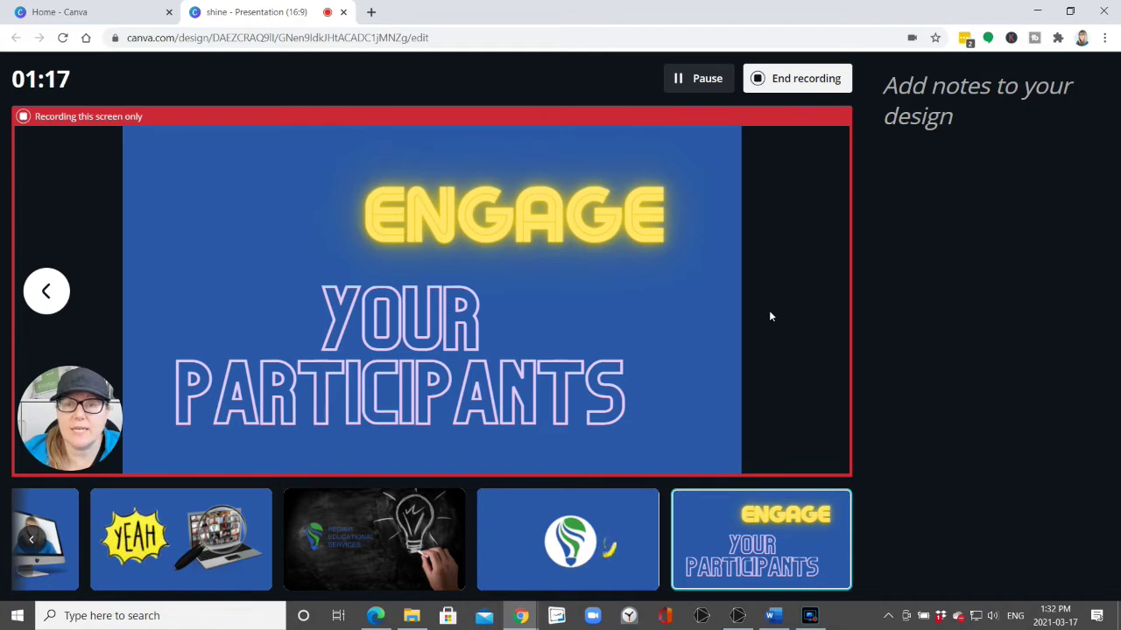
{"action": "left_click", "coordinate": [785, 80]}
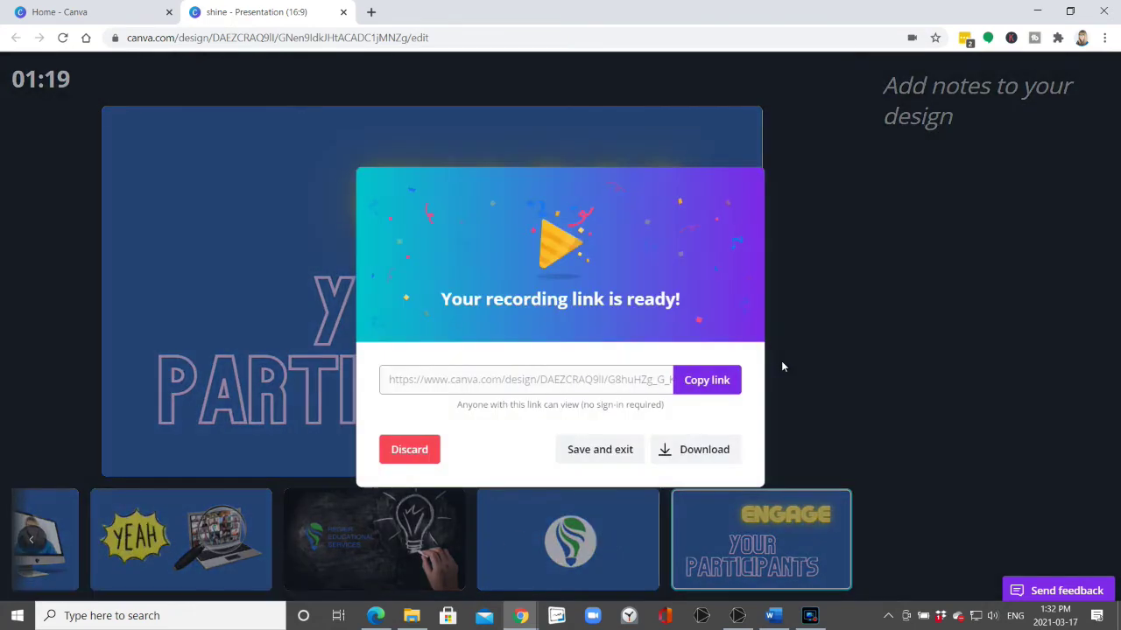
Copy the recording's share link and download it as an MP4 named shine.
{"action": "left_click", "coordinate": [707, 382]}
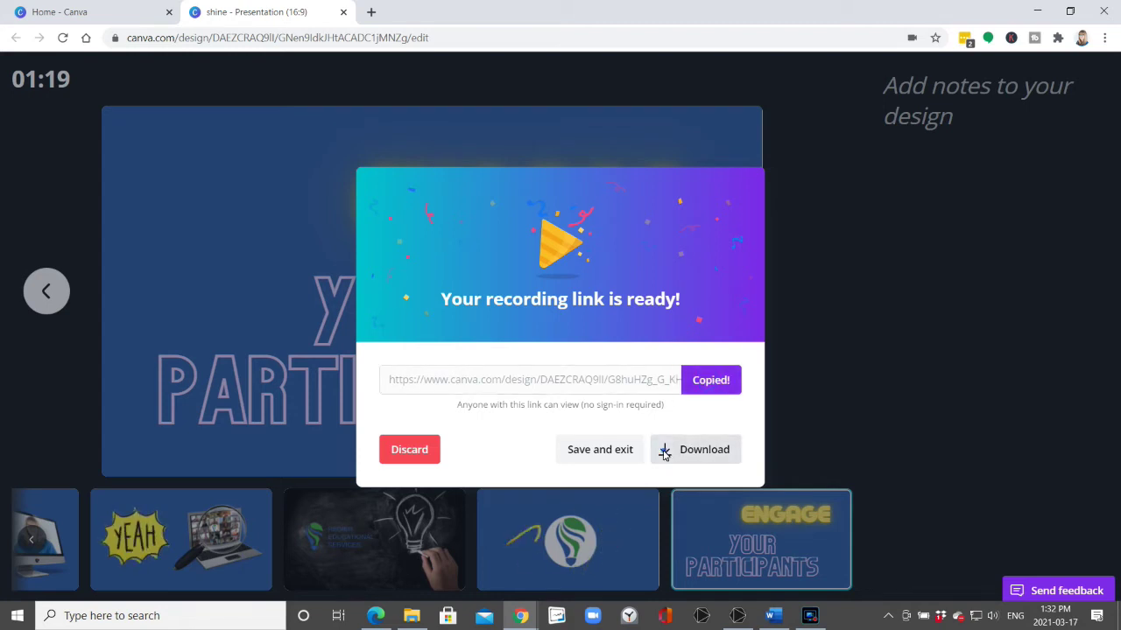
{"action": "left_click", "coordinate": [663, 453]}
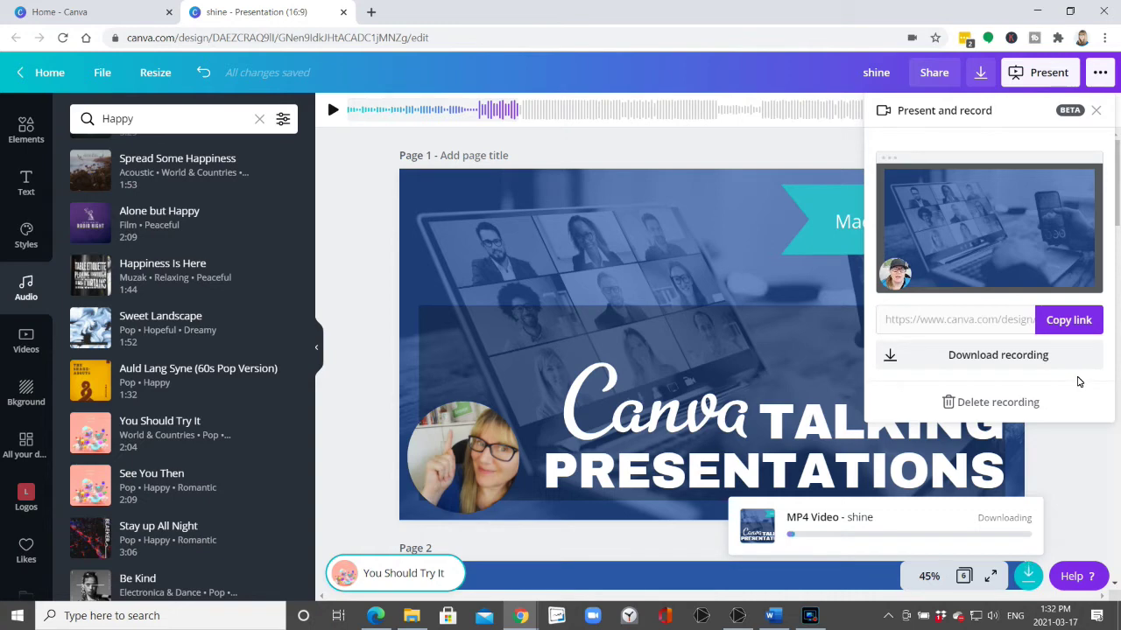
Set page 1's display timing to 13.0 seconds, then list the presenting types.
{"action": "left_click", "coordinate": [461, 117]}
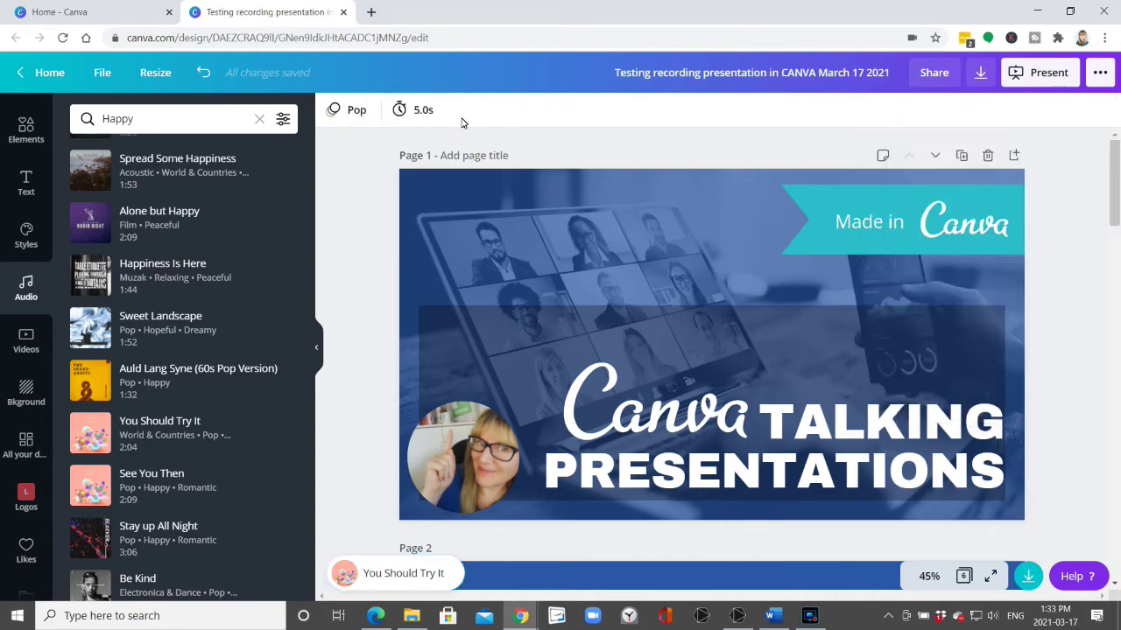
{"action": "left_click", "coordinate": [424, 180]}
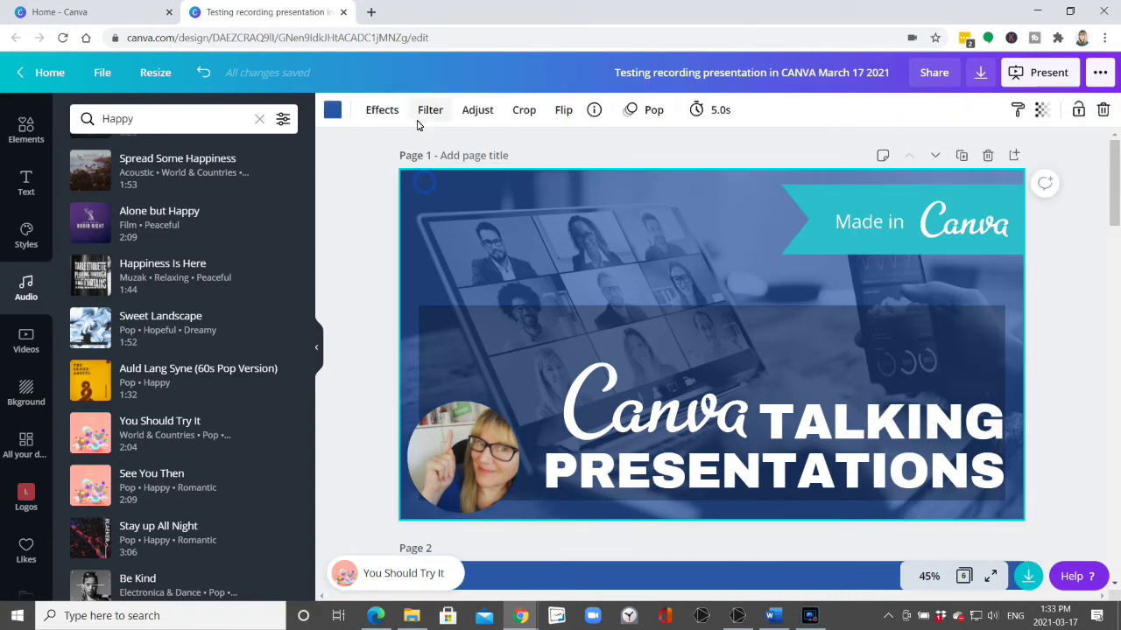
{"action": "left_click", "coordinate": [721, 109]}
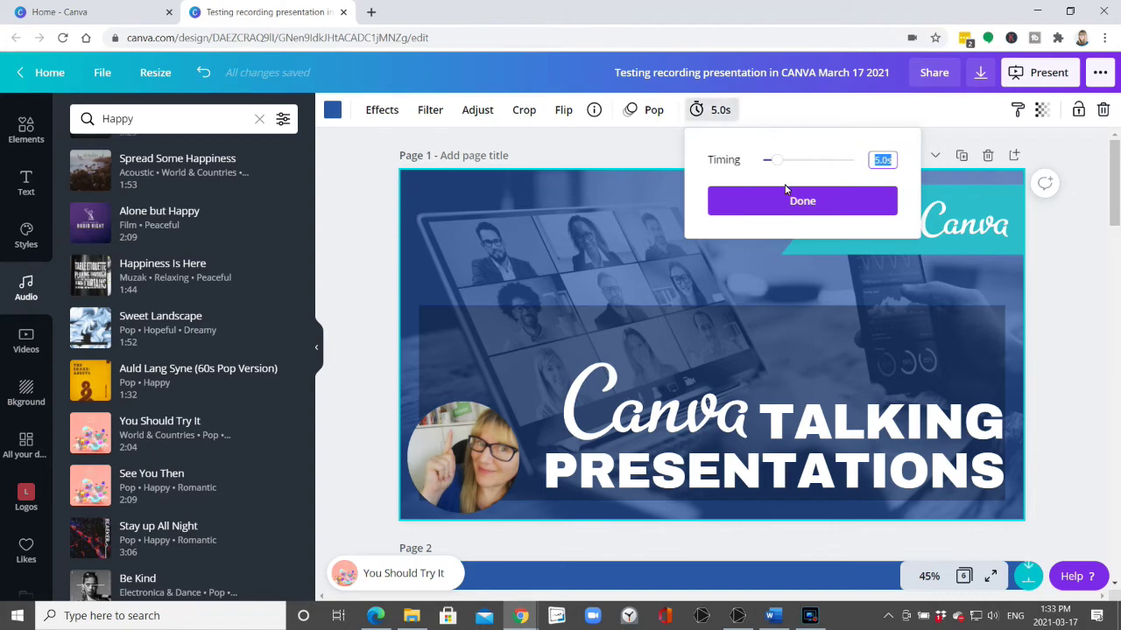
{"action": "left_click_drag", "start_coordinate": [782, 164], "coordinate": [799, 164]}
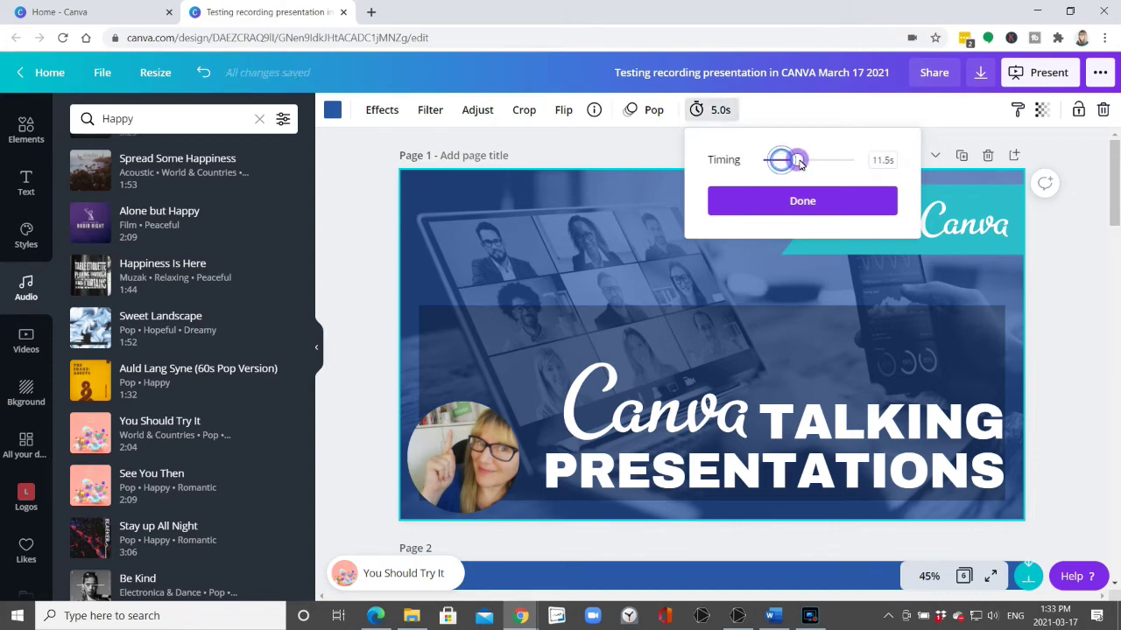
{"action": "left_click", "coordinate": [786, 208]}
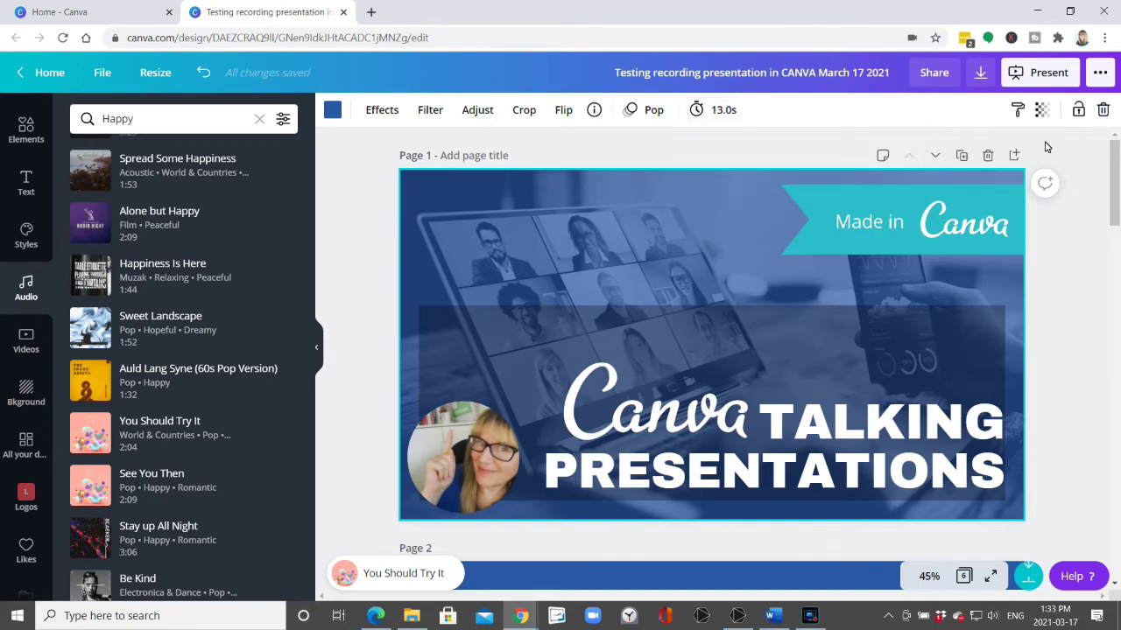
{"action": "left_click", "coordinate": [1034, 74]}
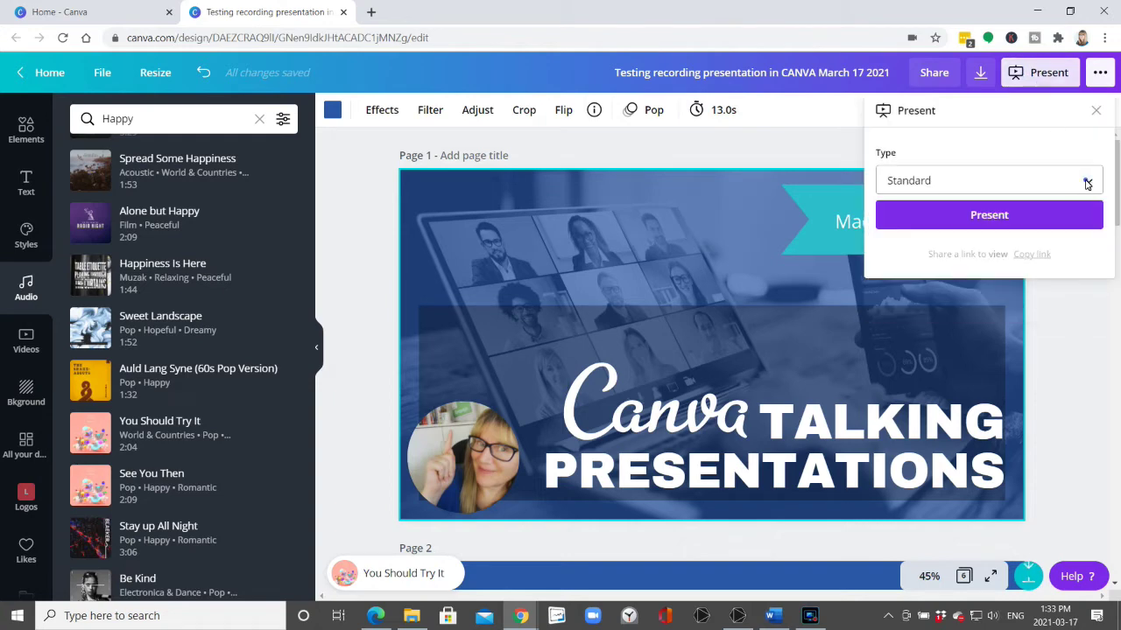
{"action": "left_click", "coordinate": [1086, 180]}
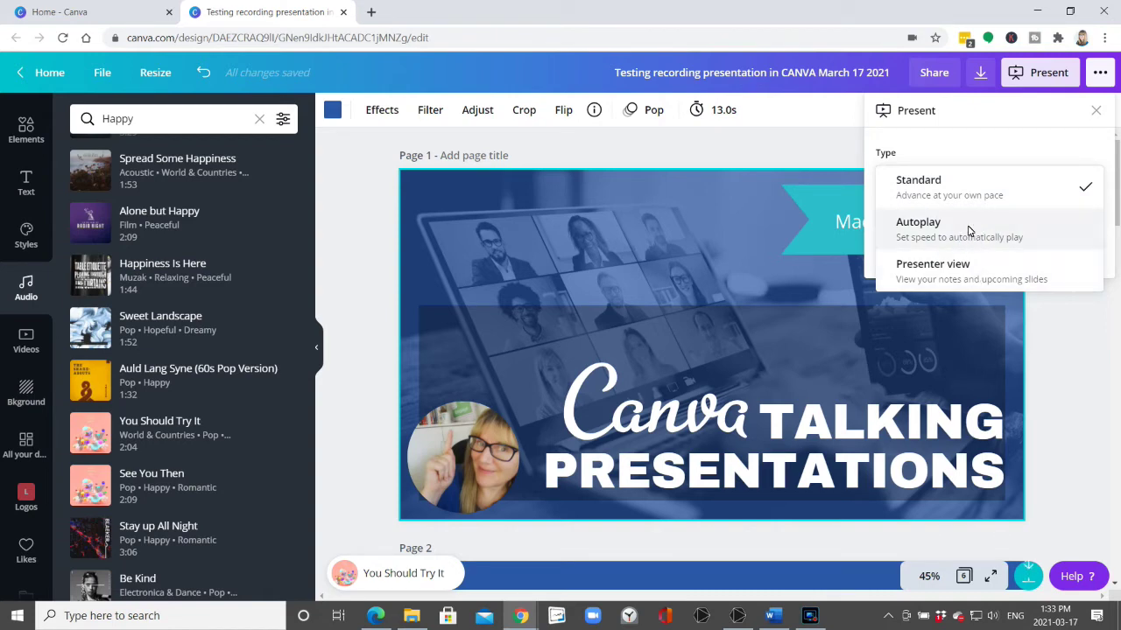
Present the deck full screen in Autoplay, then download shine (1).mp4.
{"action": "left_click", "coordinate": [969, 231]}
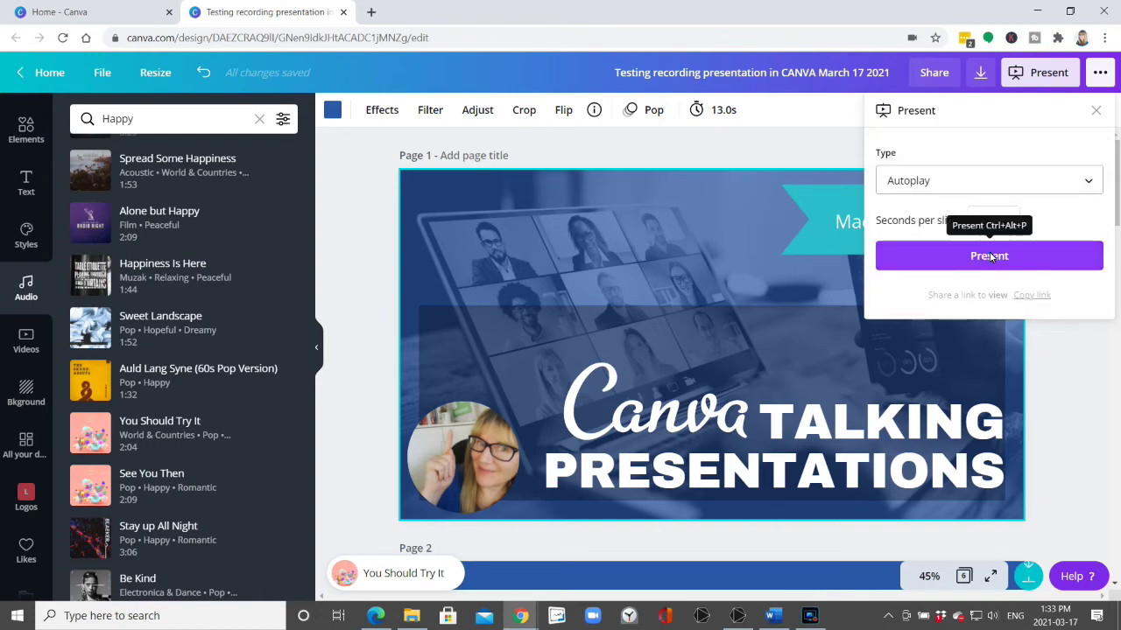
{"action": "left_click", "coordinate": [990, 255]}
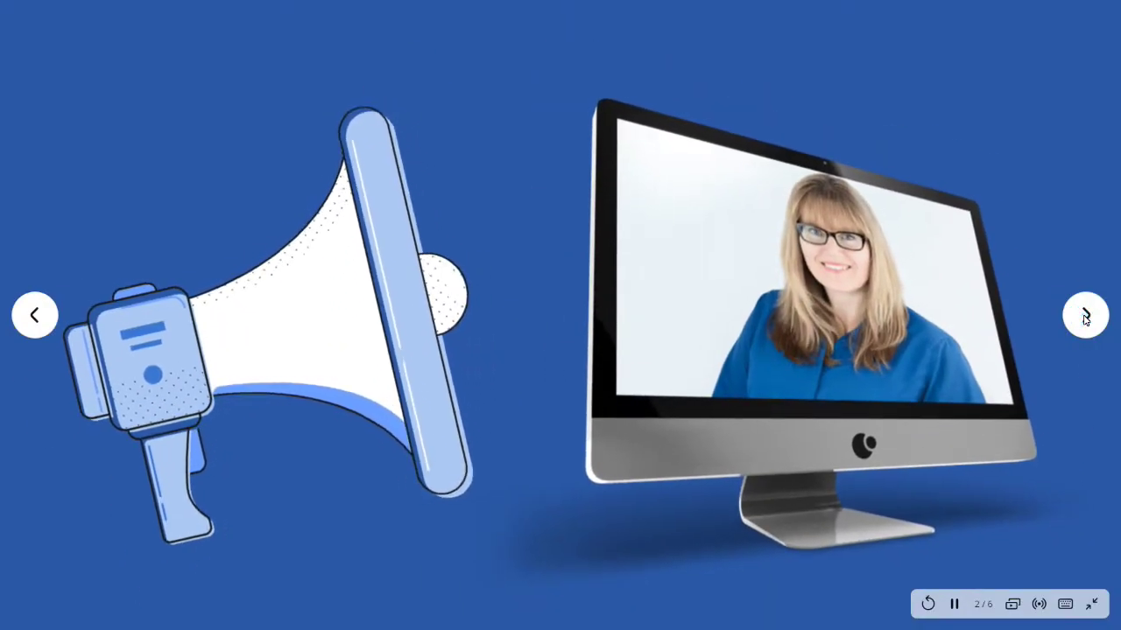
{"action": "left_click", "coordinate": [1093, 604]}
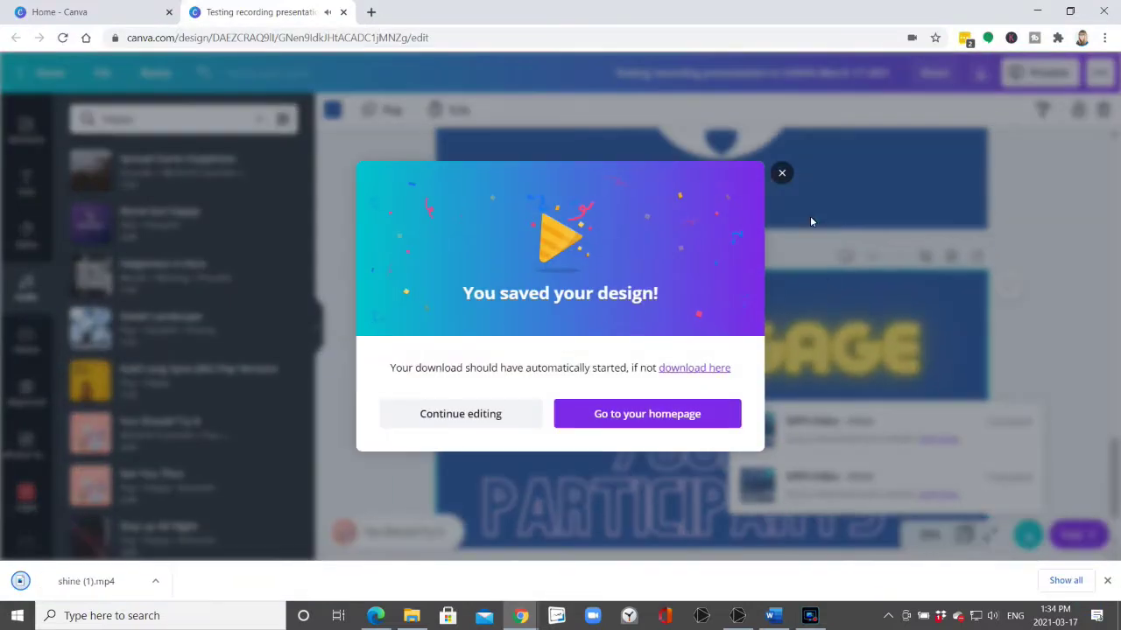
Download the finished recording from Present and record, then switch to the Home - Canva tab.
{"action": "left_click", "coordinate": [782, 174]}
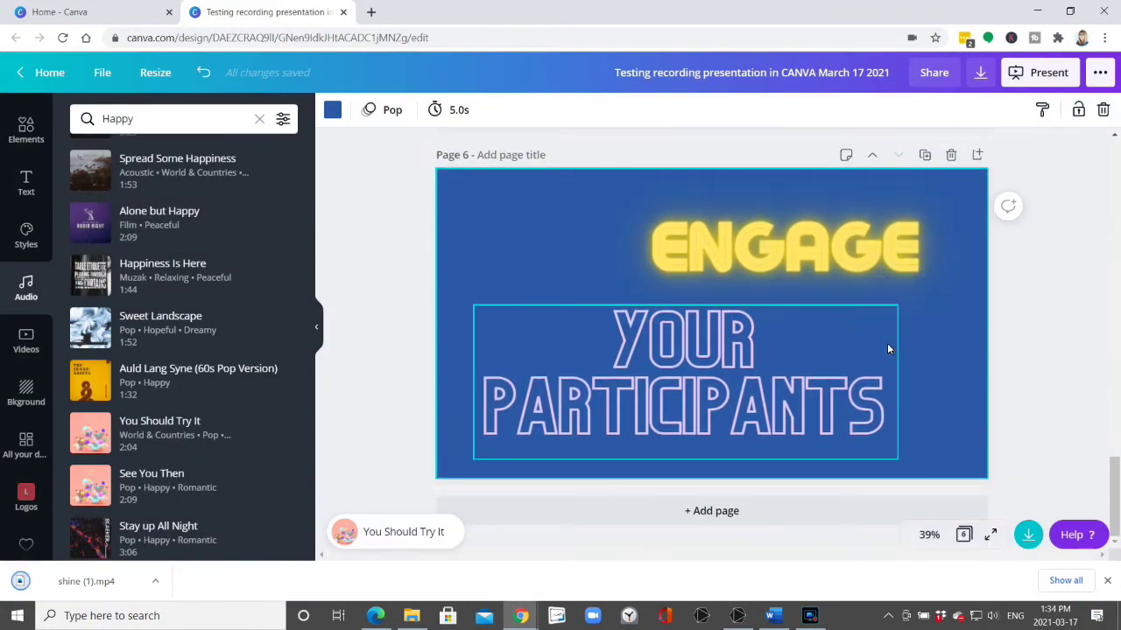
{"action": "scroll", "coordinate": [887, 343], "scroll_direction": "up", "scroll_amount": 5}
{"action": "scroll", "coordinate": [875, 333], "scroll_direction": "up", "scroll_amount": 10}
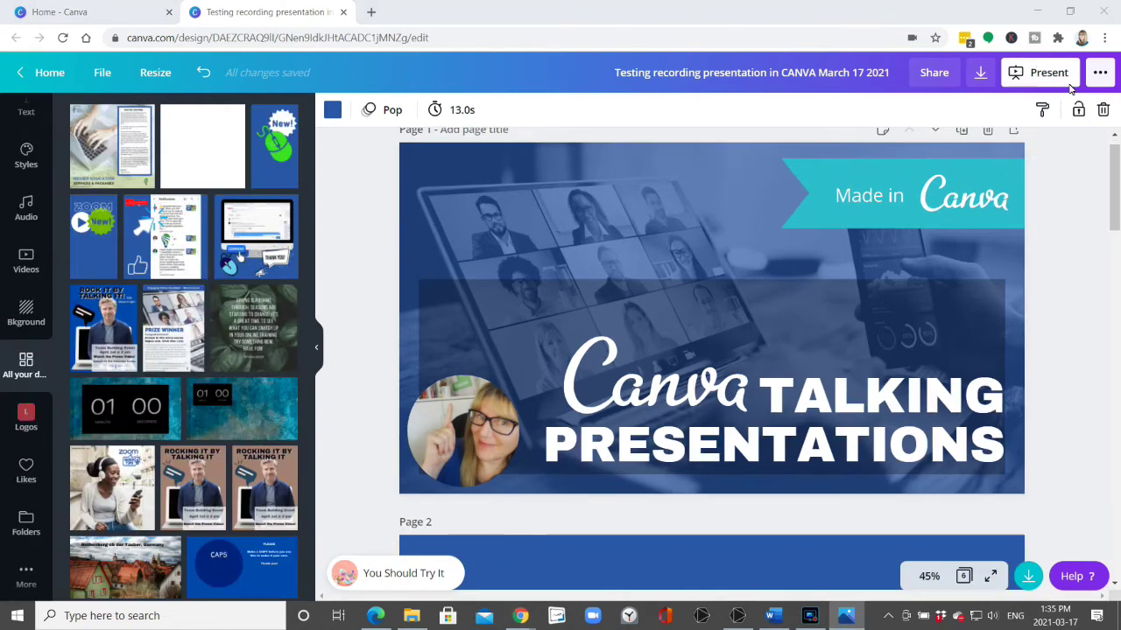
{"action": "left_click", "coordinate": [1099, 73]}
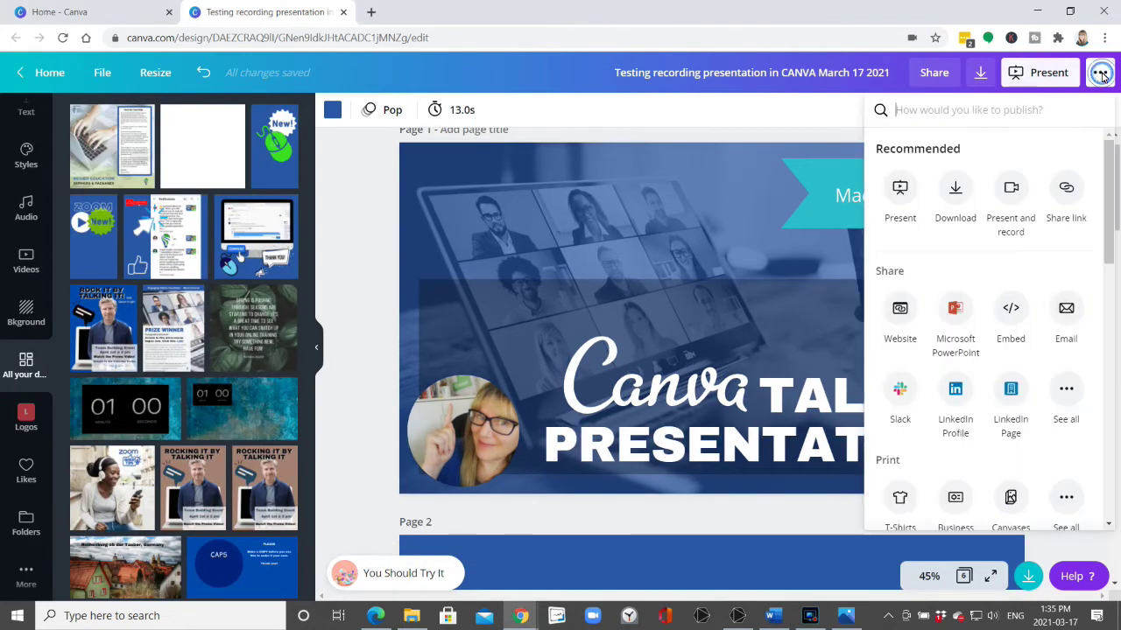
{"action": "left_click", "coordinate": [1011, 190]}
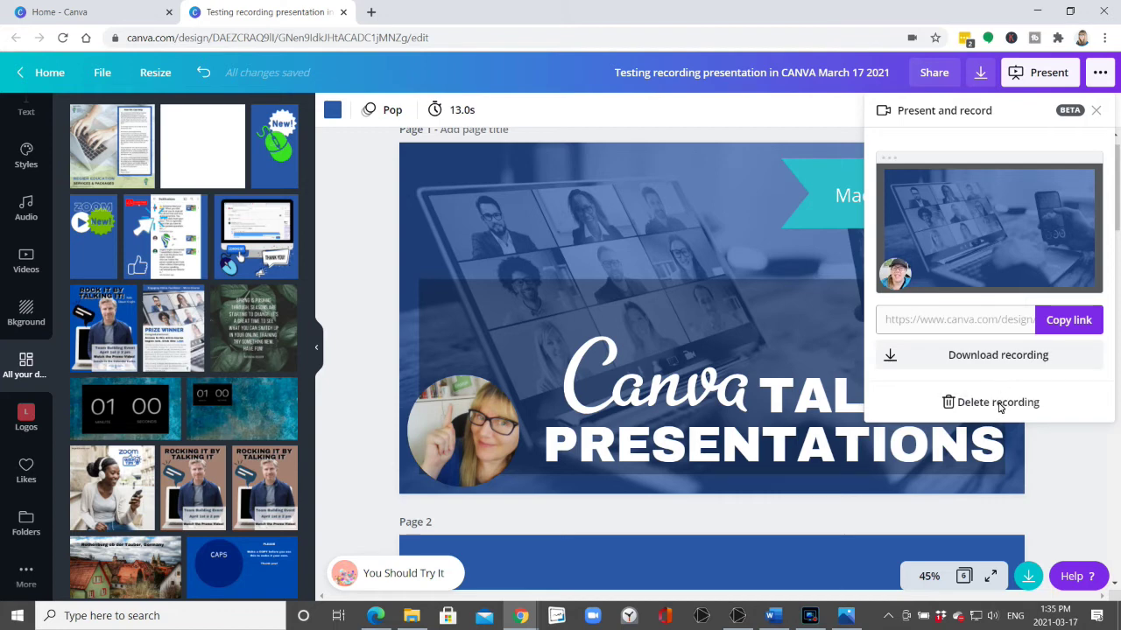
{"action": "left_click", "coordinate": [992, 364]}
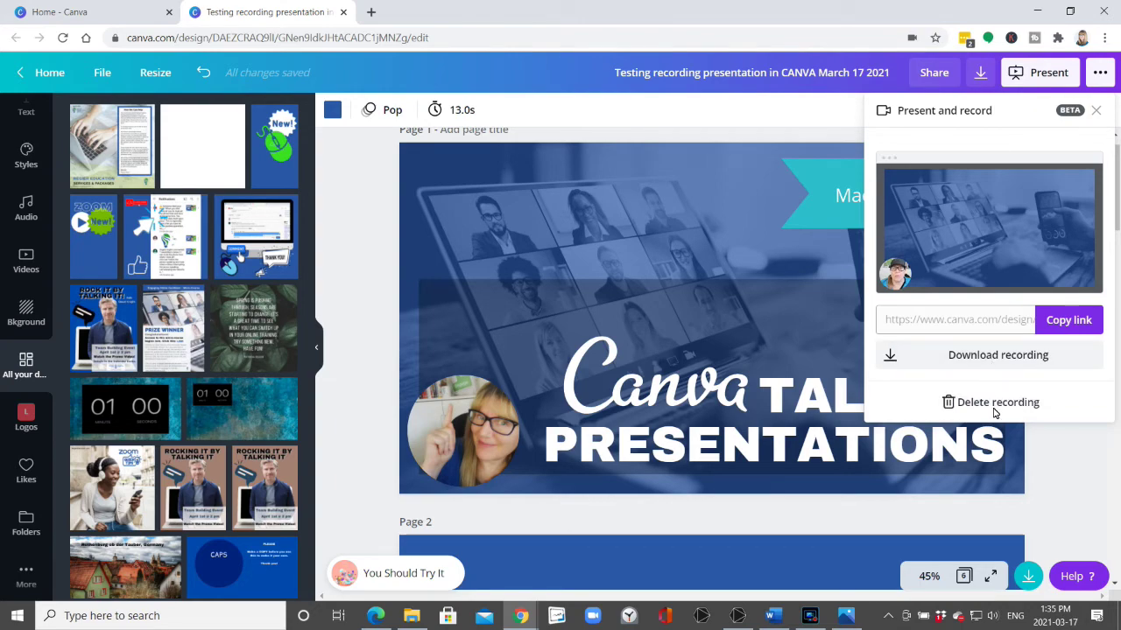
{"action": "left_click", "coordinate": [35, 14]}
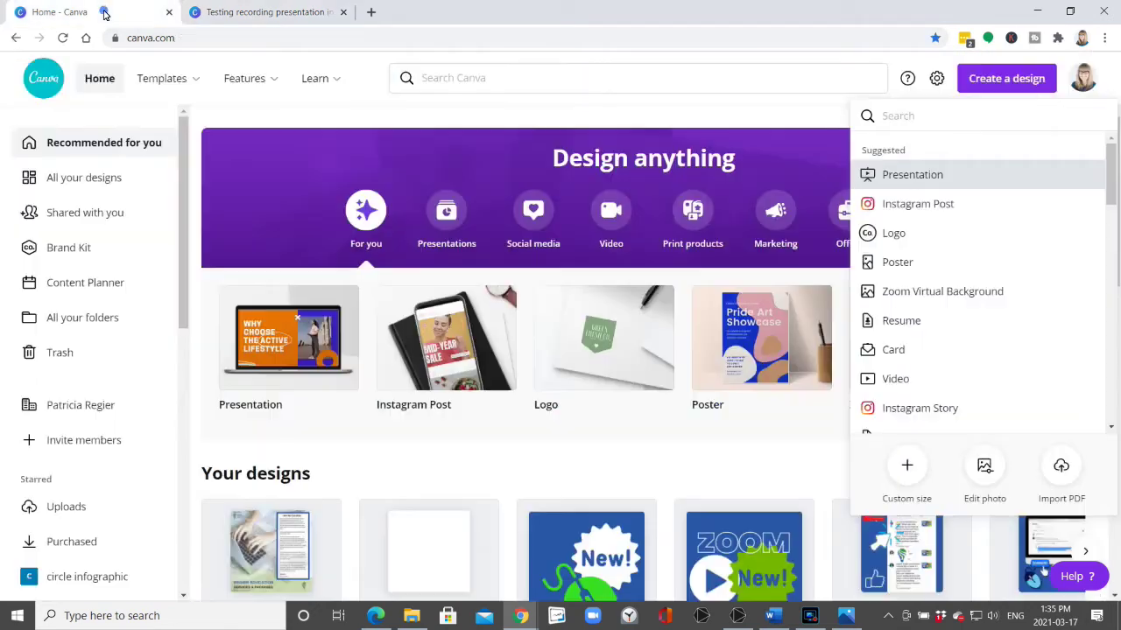
Duplicate the 'Testing recording presentation in CANVA March 17 2021' design, then return to the editor.
{"action": "left_click", "coordinate": [88, 179]}
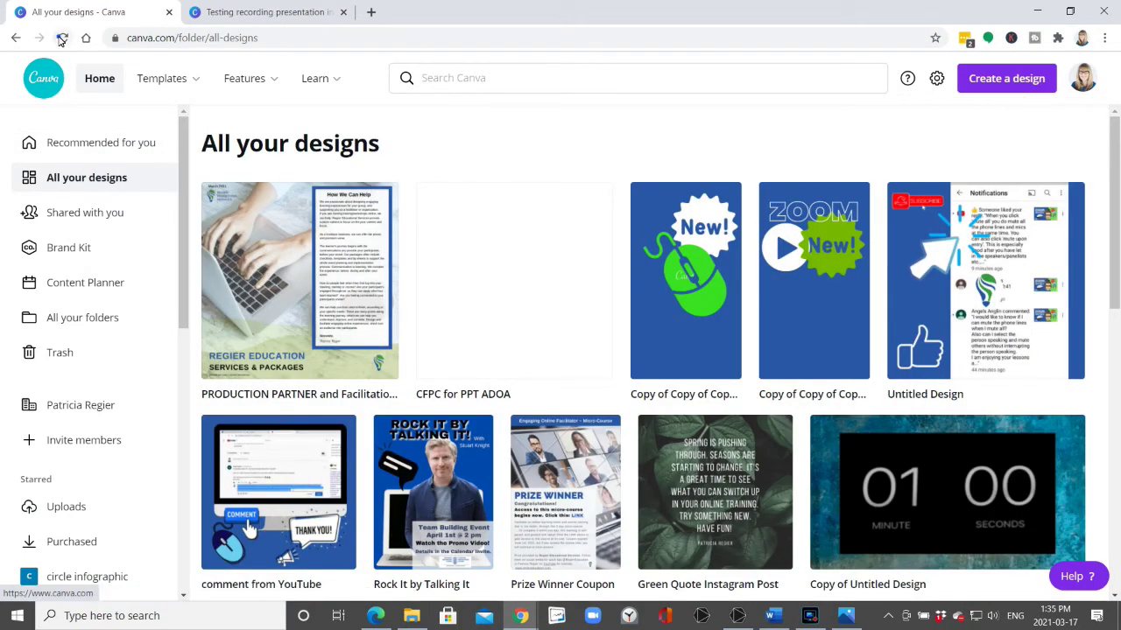
{"action": "left_click", "coordinate": [61, 39]}
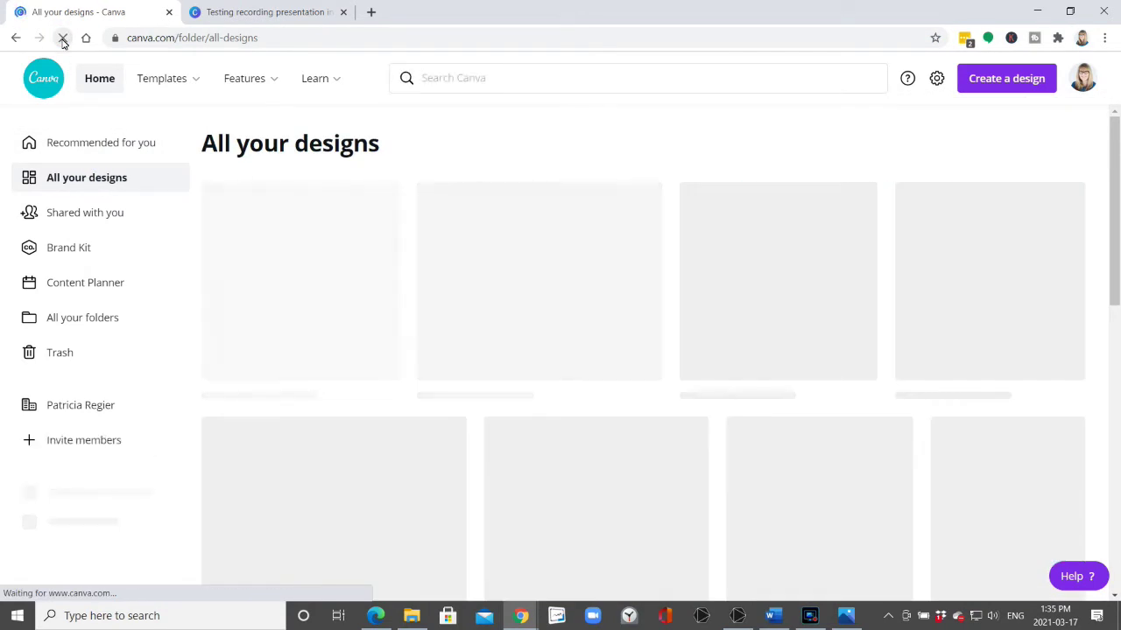
{"action": "mouse_move", "coordinate": [333, 269]}
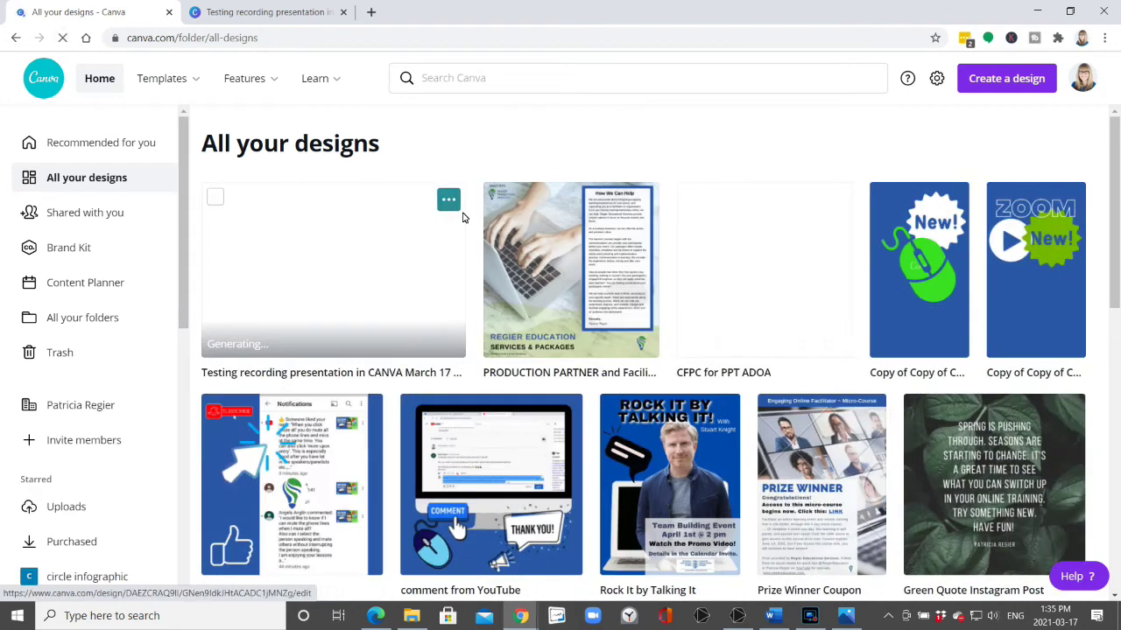
{"action": "left_click", "coordinate": [449, 201]}
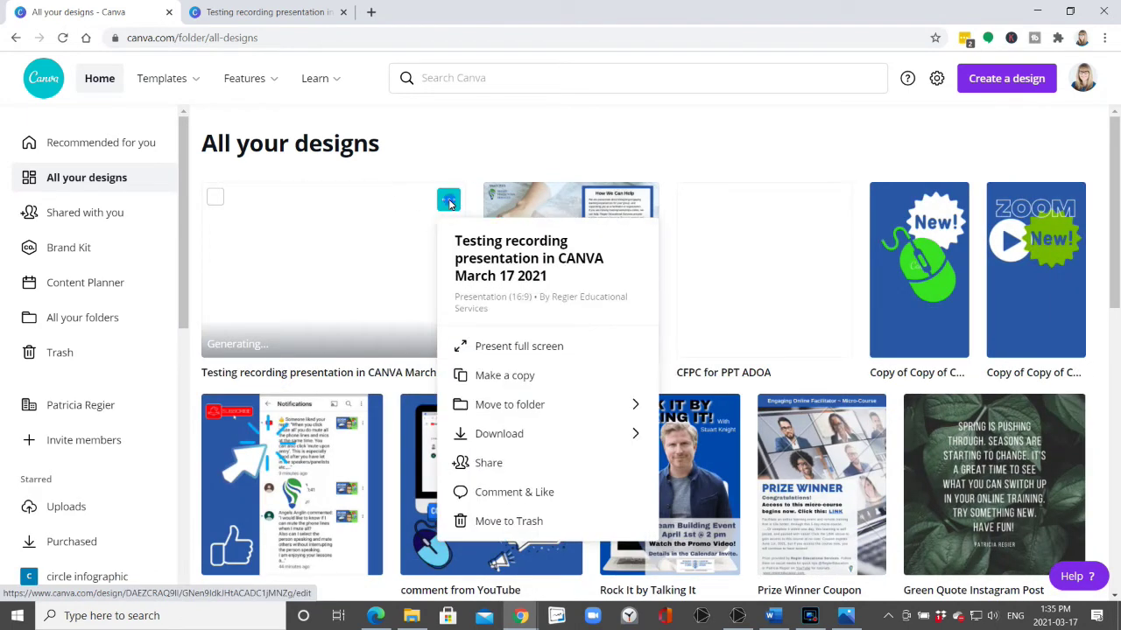
{"action": "left_click", "coordinate": [498, 376]}
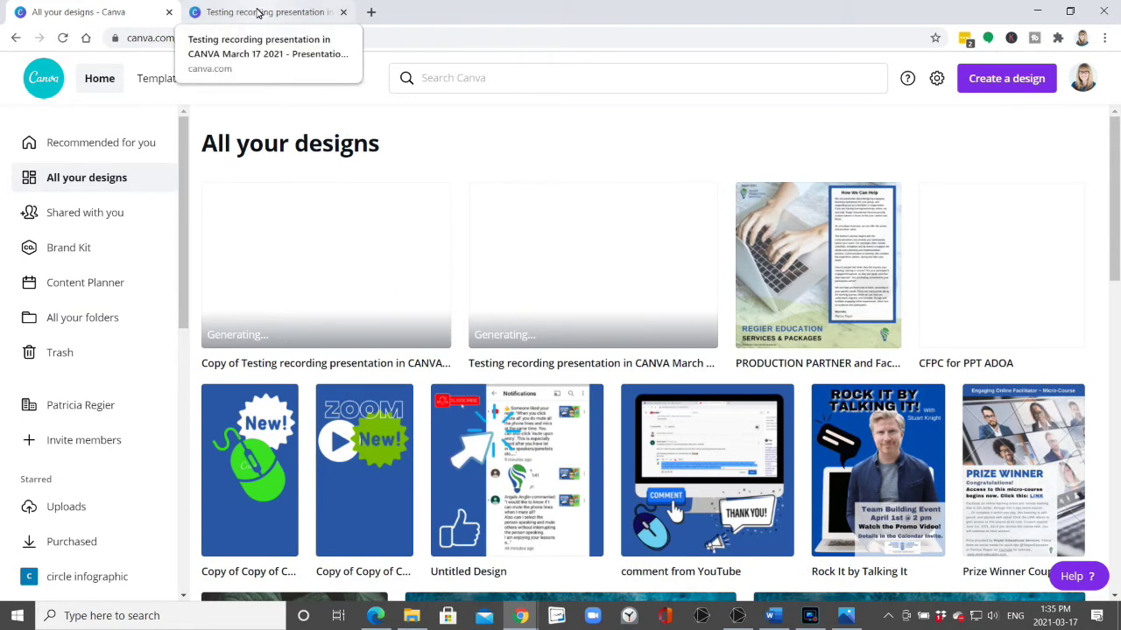
{"action": "left_click", "coordinate": [258, 12]}
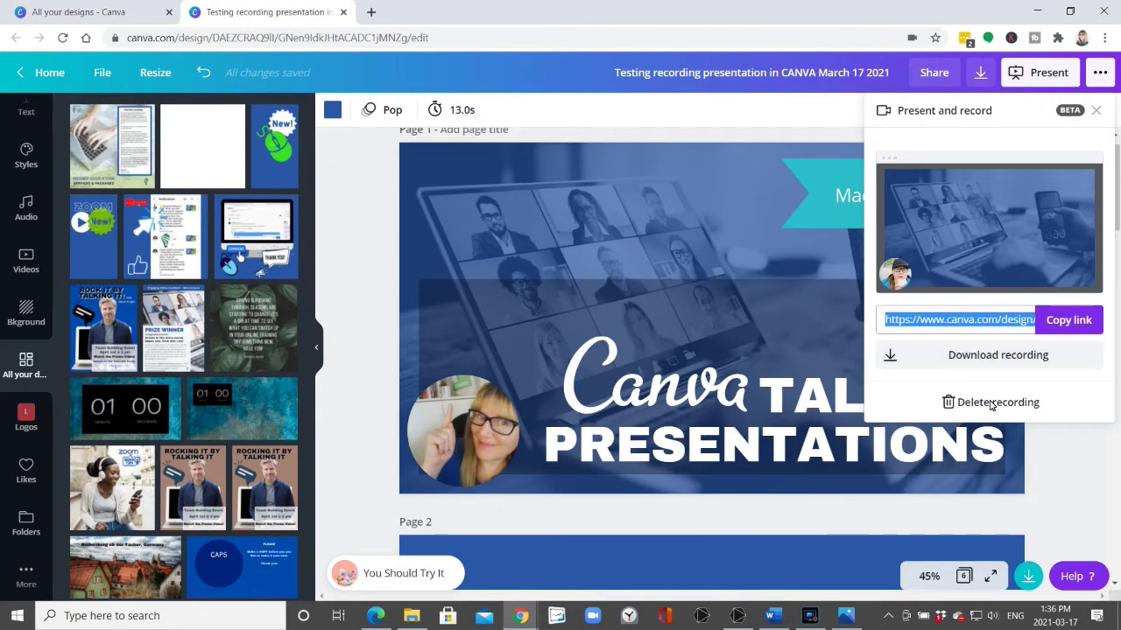
Delete the existing talking-presentation recording and confirm discarding it.
{"action": "left_click", "coordinate": [809, 615]}
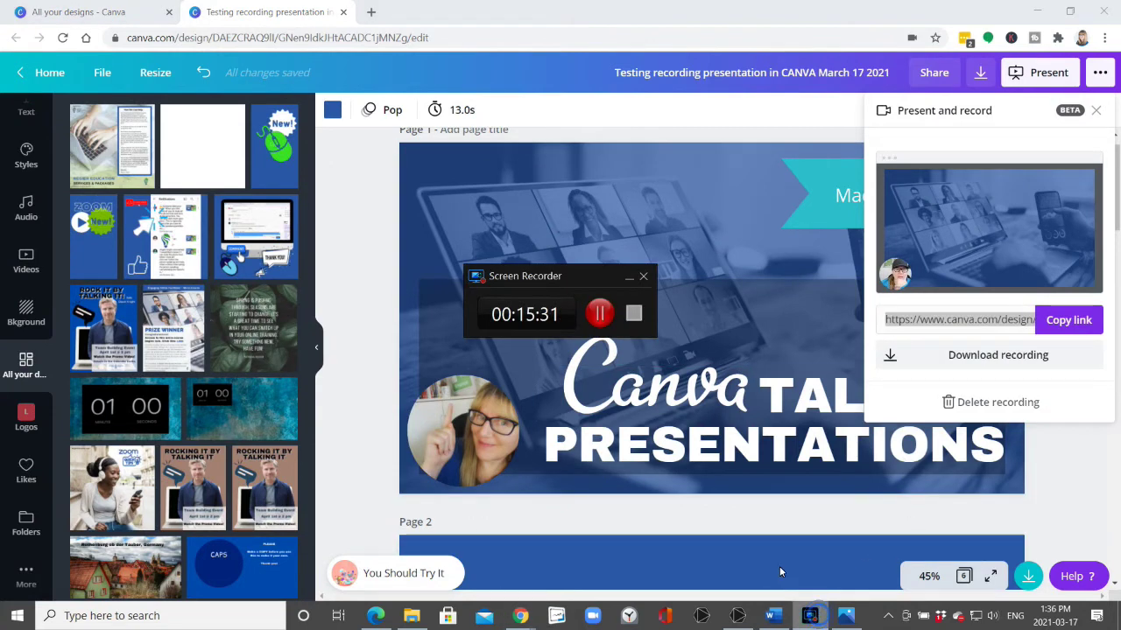
{"action": "left_click", "coordinate": [626, 278]}
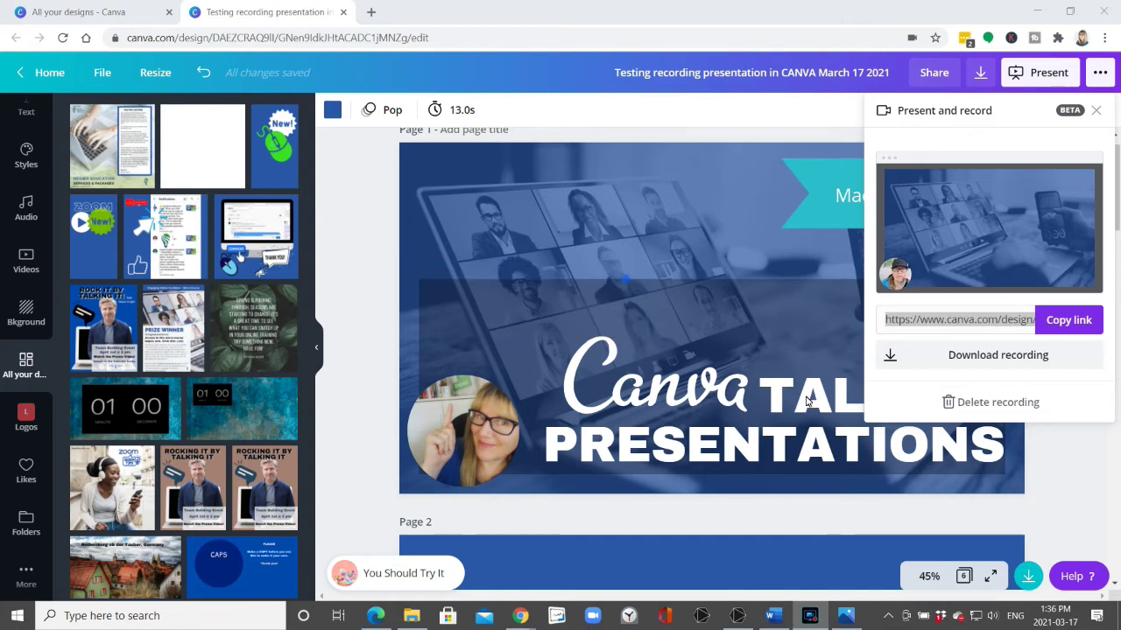
{"action": "left_click", "coordinate": [990, 402]}
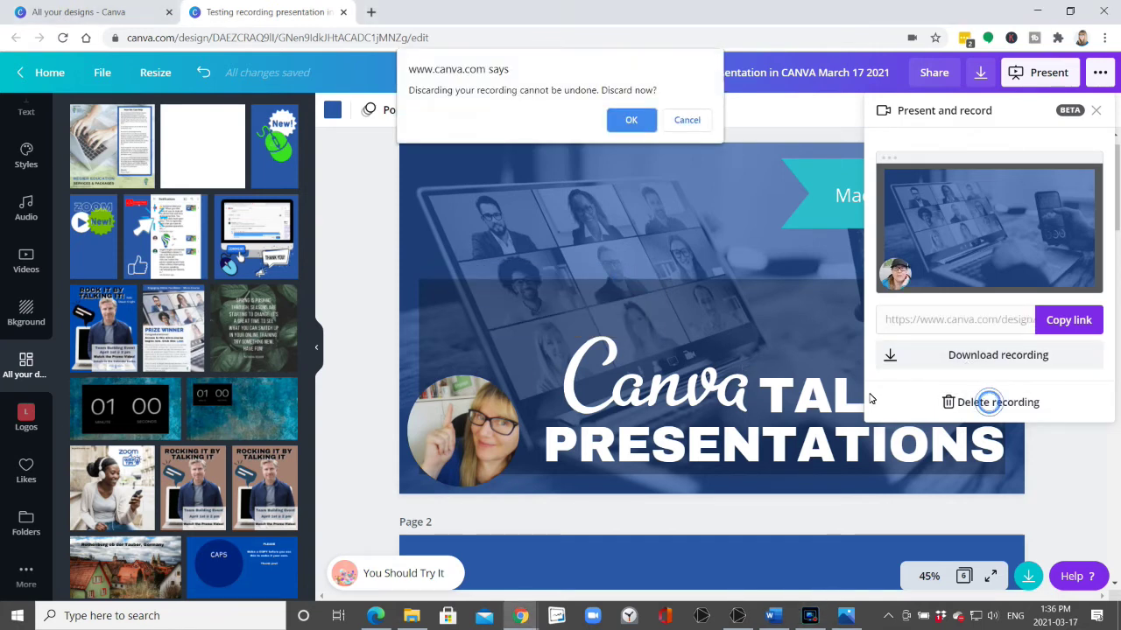
{"action": "left_click", "coordinate": [626, 123]}
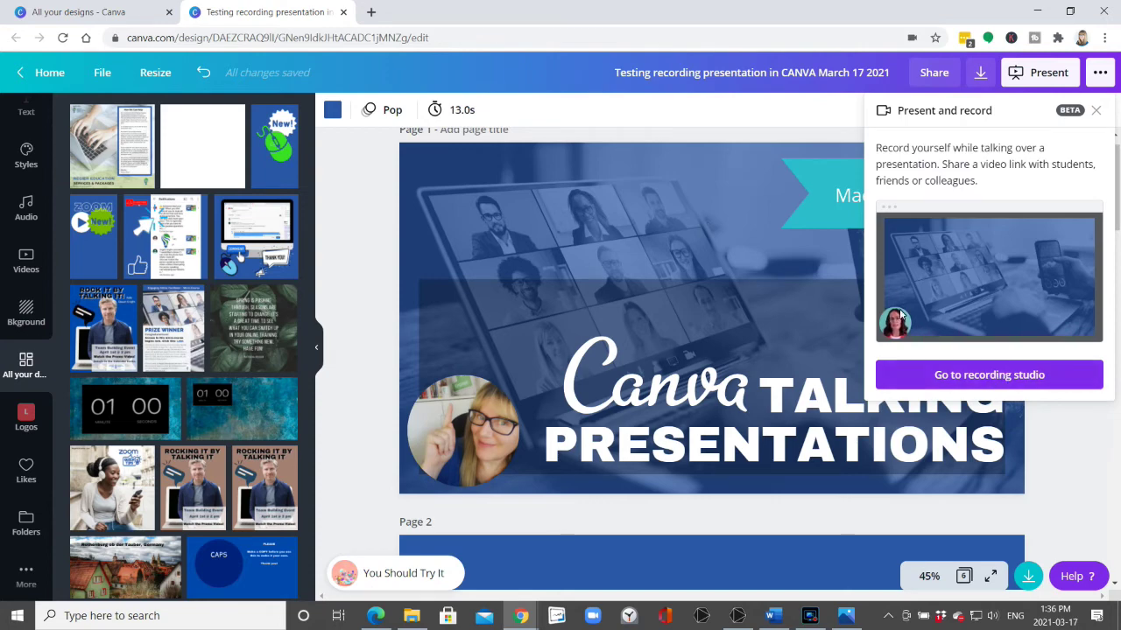
Enter the recording studio and start a fresh talking-presentation recording.
{"action": "left_click", "coordinate": [963, 375]}
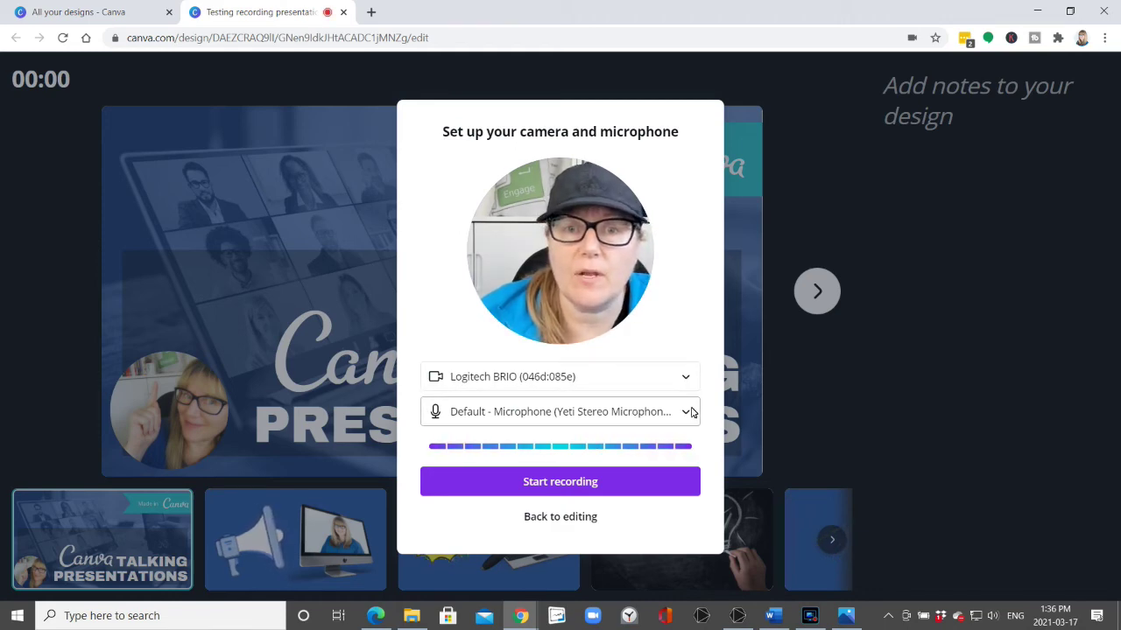
{"action": "left_click", "coordinate": [557, 483]}
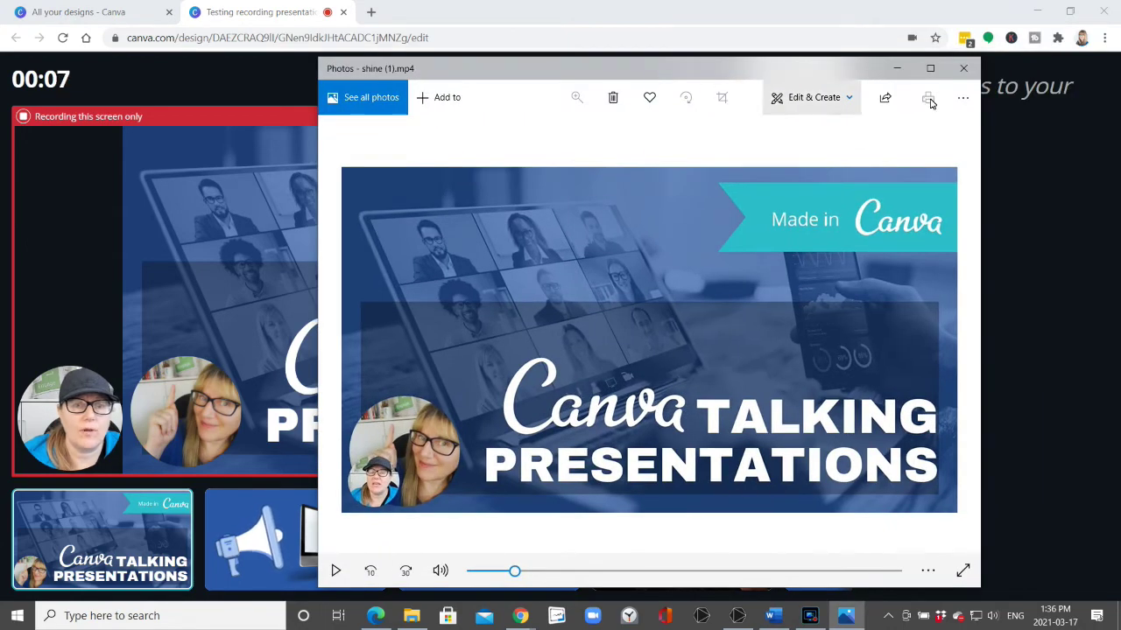
Maximize, then hide the shine (1).mp4 Photos window and advance the recording to slide two.
{"action": "left_click", "coordinate": [930, 68]}
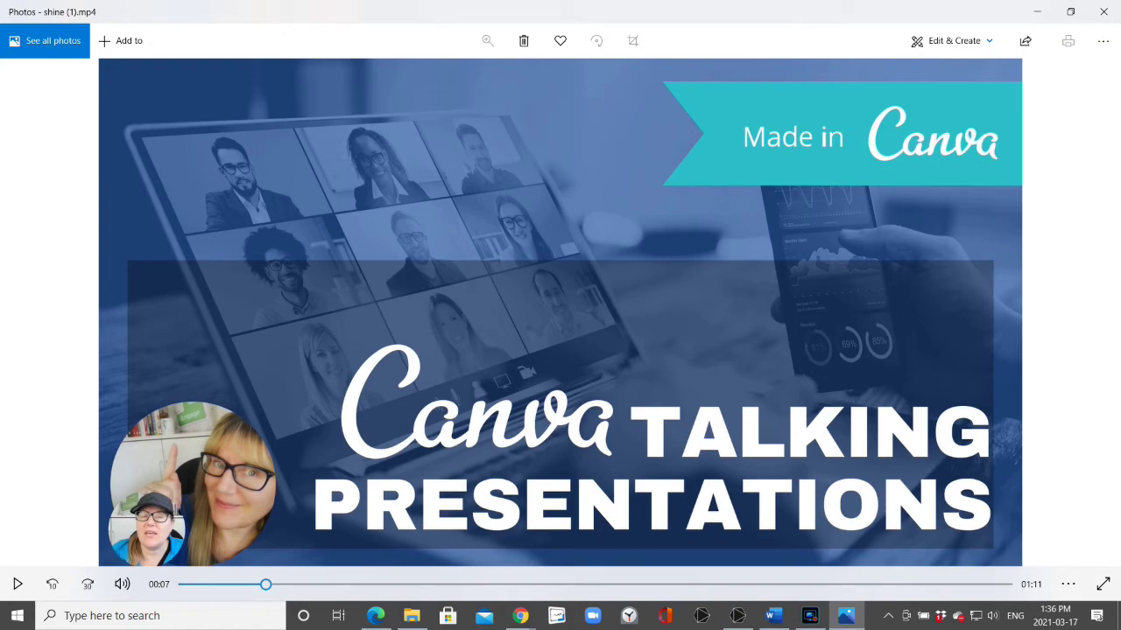
{"action": "left_click", "coordinate": [1036, 17]}
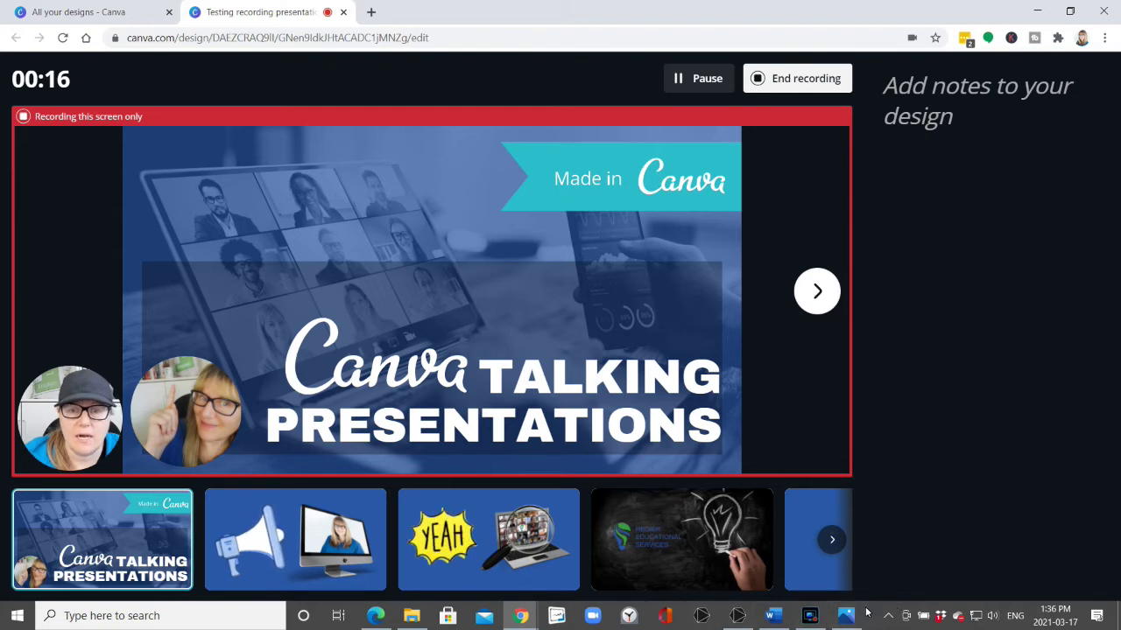
{"action": "key", "text": "alt+Tab"}
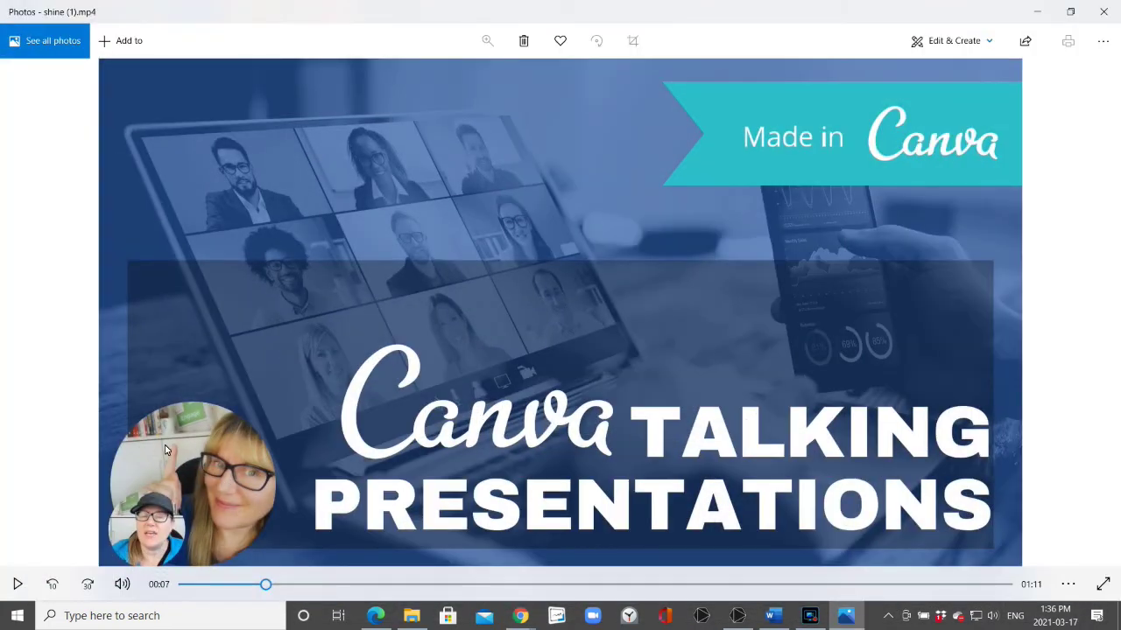
{"action": "left_click", "coordinate": [1036, 15]}
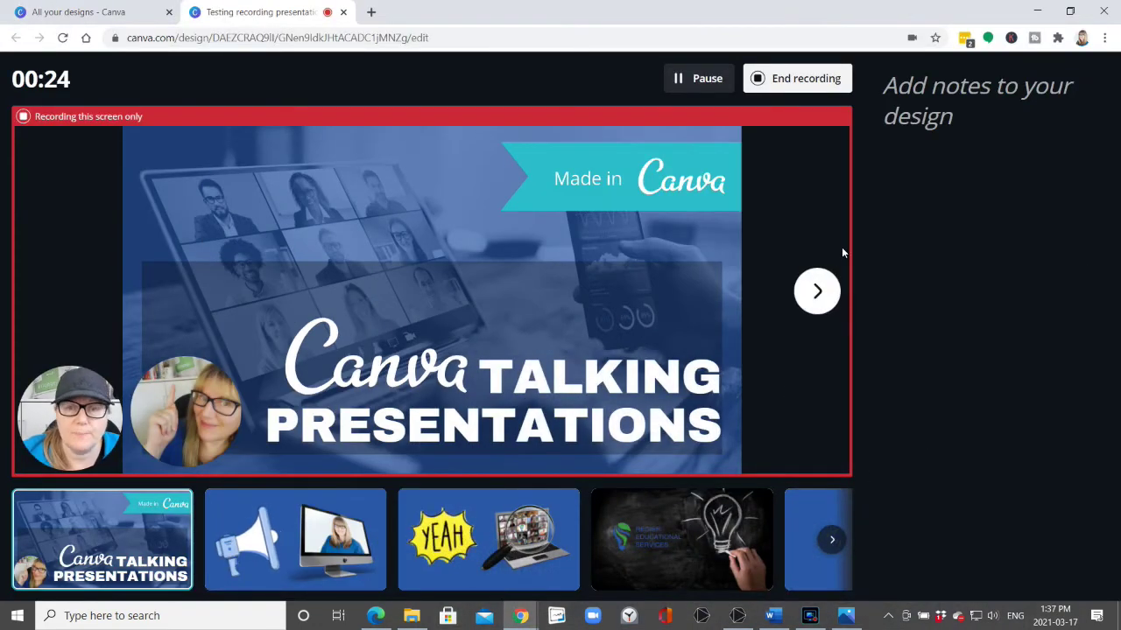
{"action": "left_click", "coordinate": [819, 293]}
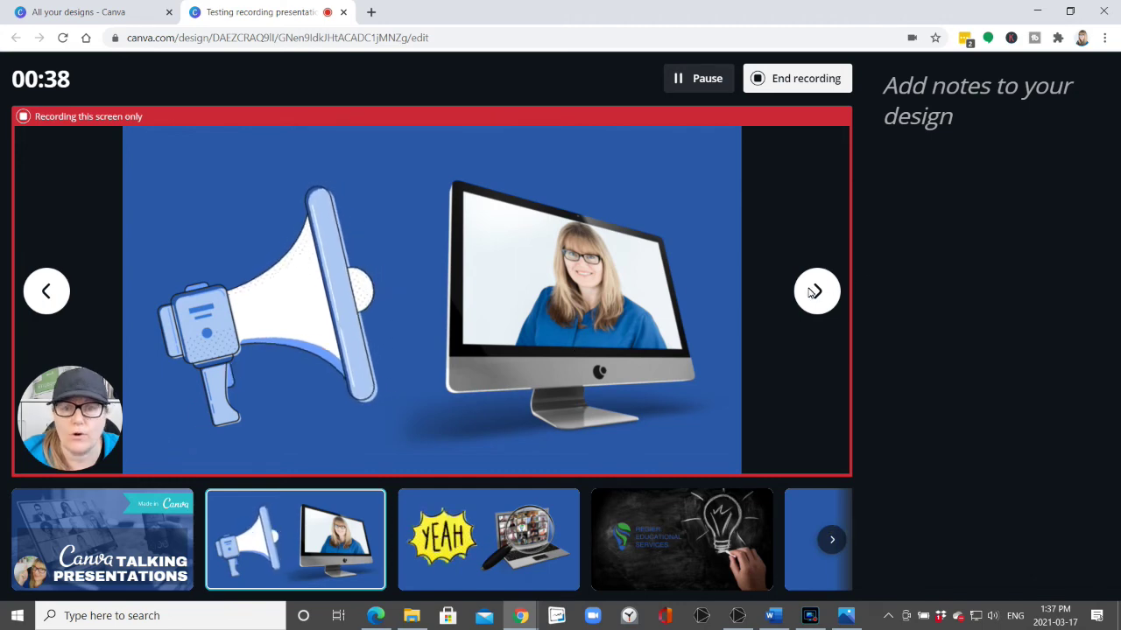
Advance the recording to the third slide and bring shine (1).mp4 back up in Photos.
{"action": "left_click", "coordinate": [709, 389]}
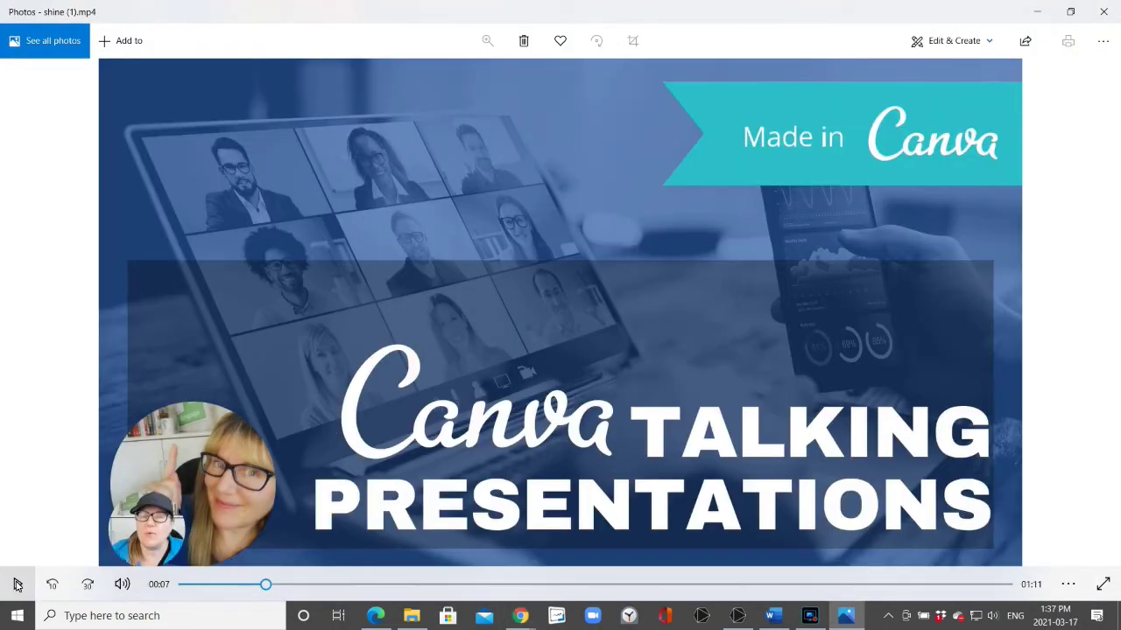
{"action": "left_click", "coordinate": [17, 584]}
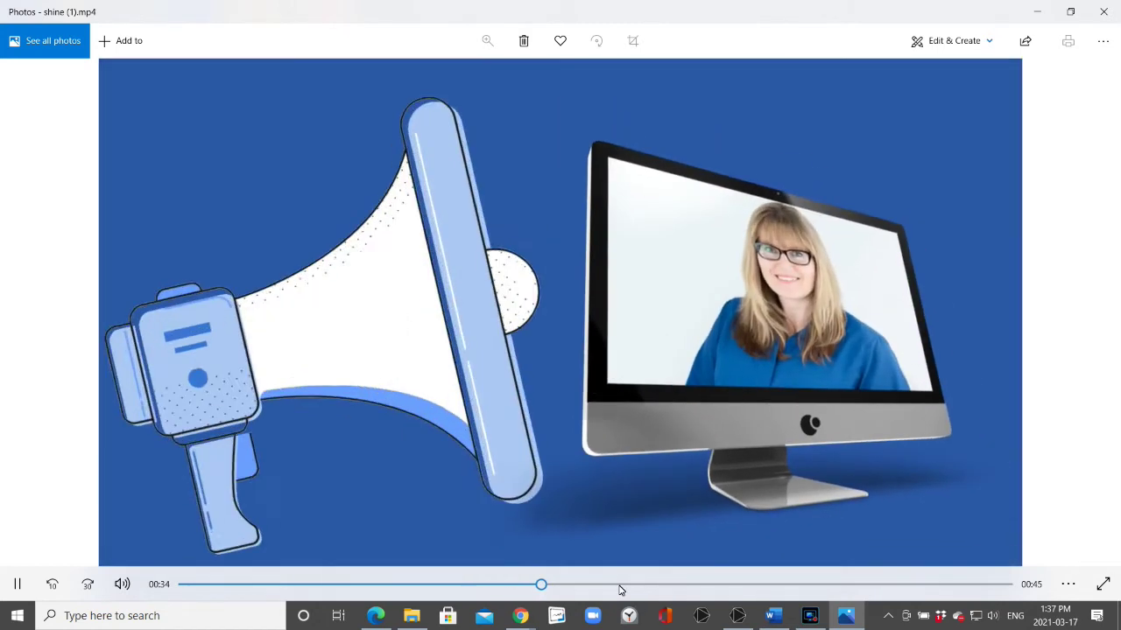
Skip shine (1).mp4 ahead to about 00:42 and the YEAH scene, then close Photos.
{"action": "left_click", "coordinate": [620, 589]}
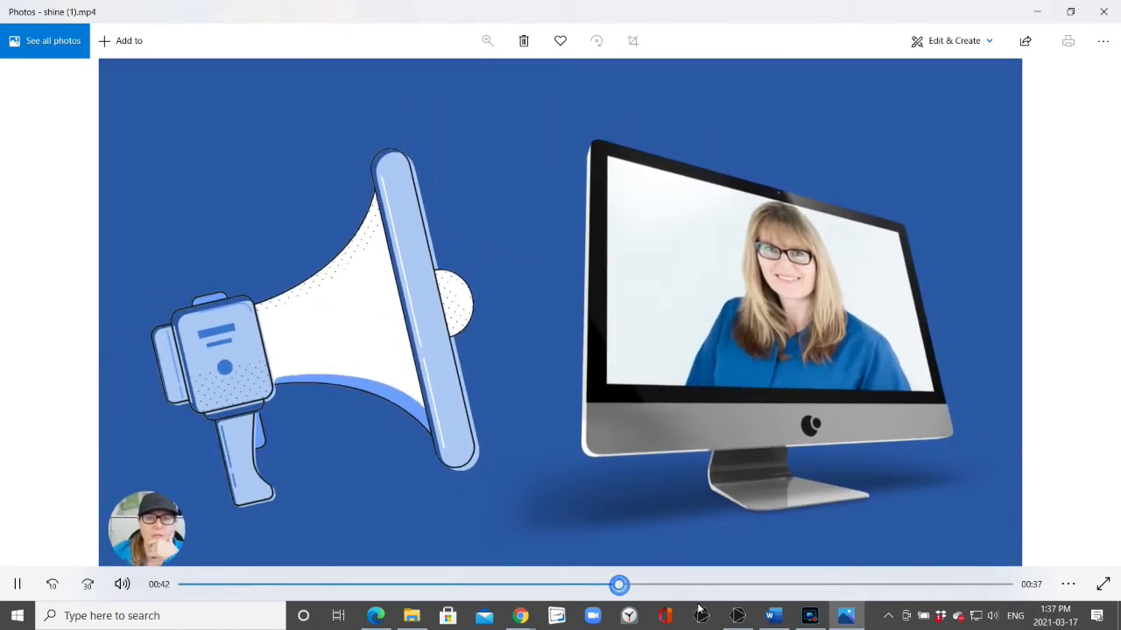
{"action": "left_click", "coordinate": [716, 594]}
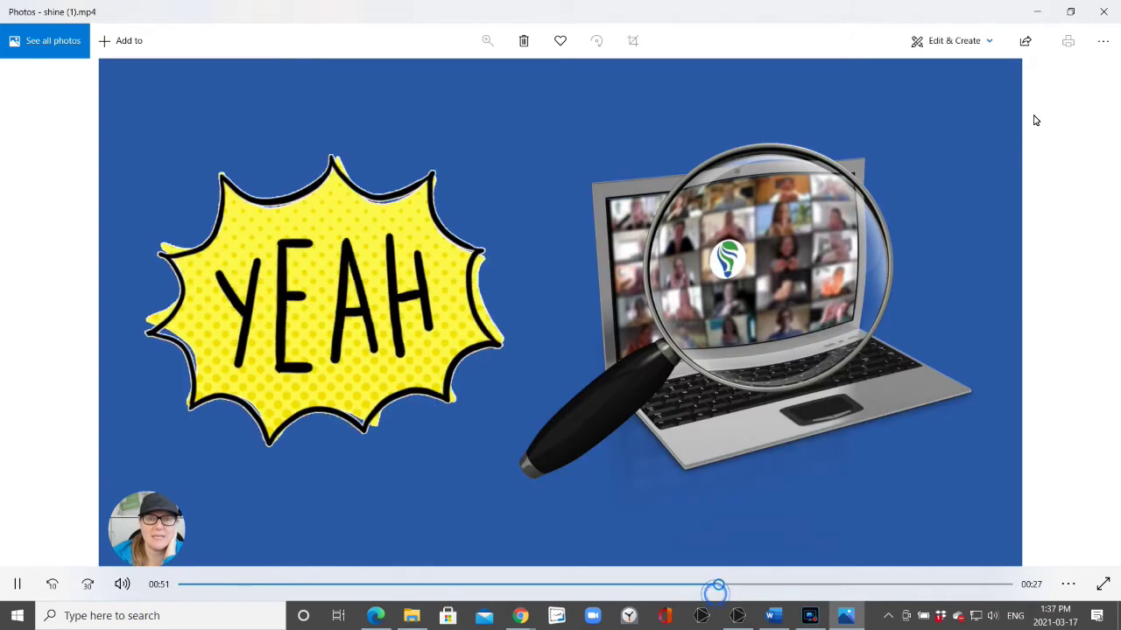
{"action": "left_click", "coordinate": [1103, 12]}
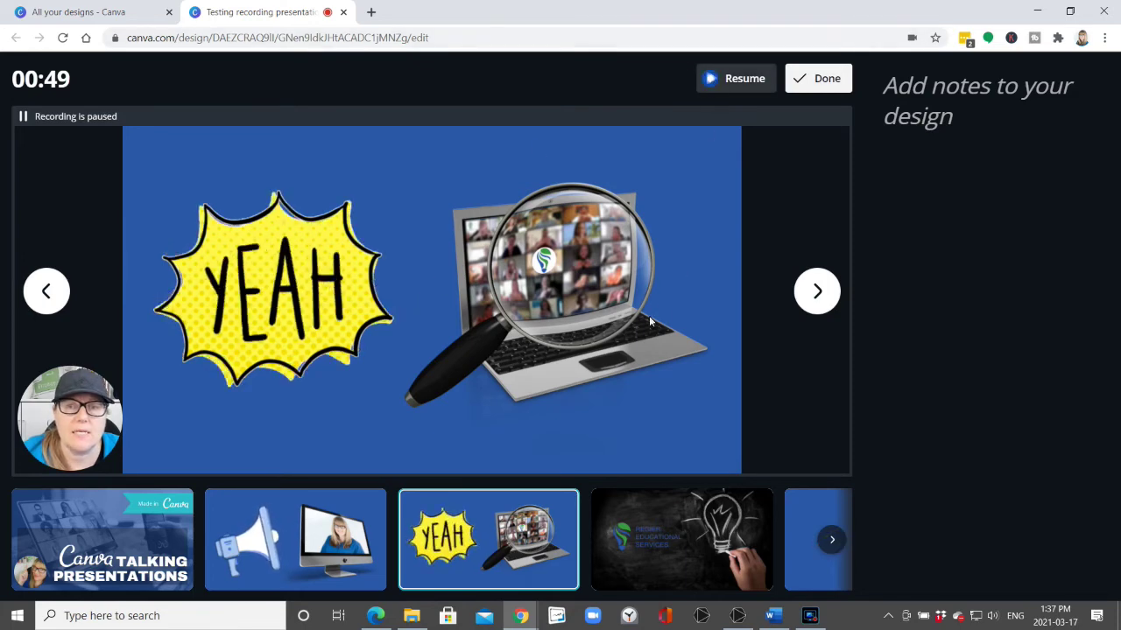
Resume the paused recording, advance to the light-bulb slide, and end it at 00:59.
{"action": "left_click", "coordinate": [726, 78]}
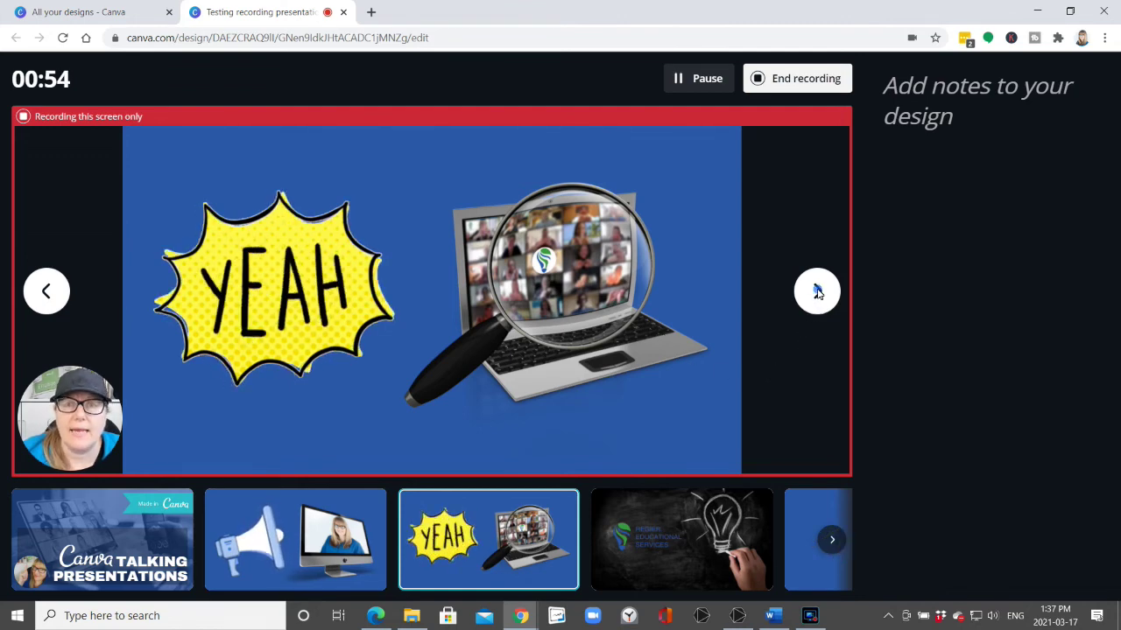
{"action": "left_click", "coordinate": [816, 292]}
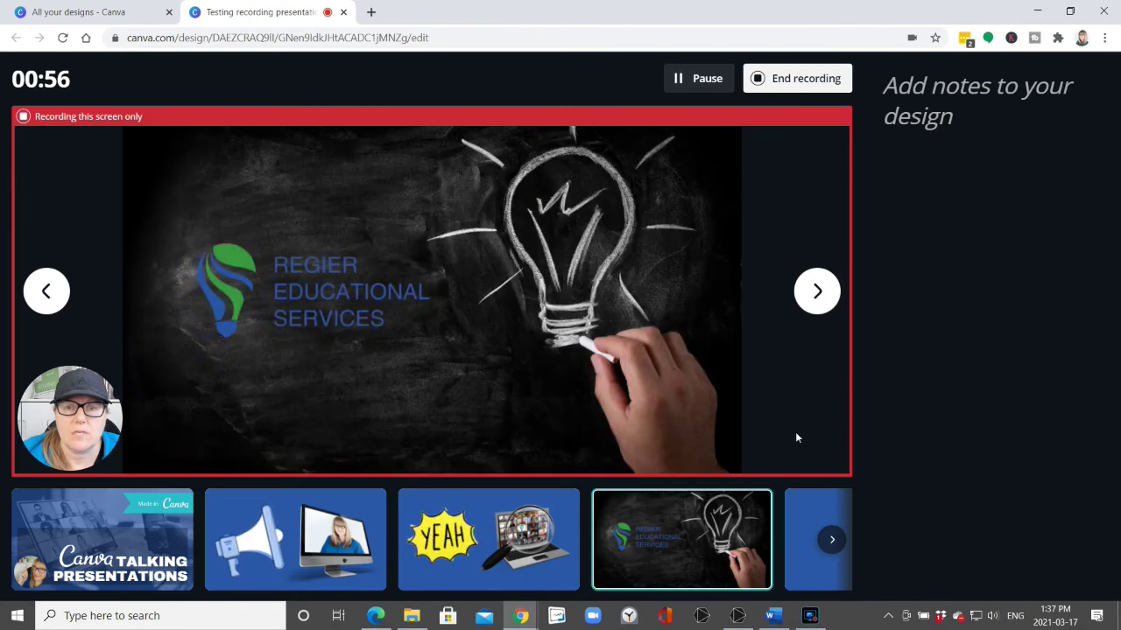
{"action": "left_click", "coordinate": [768, 88]}
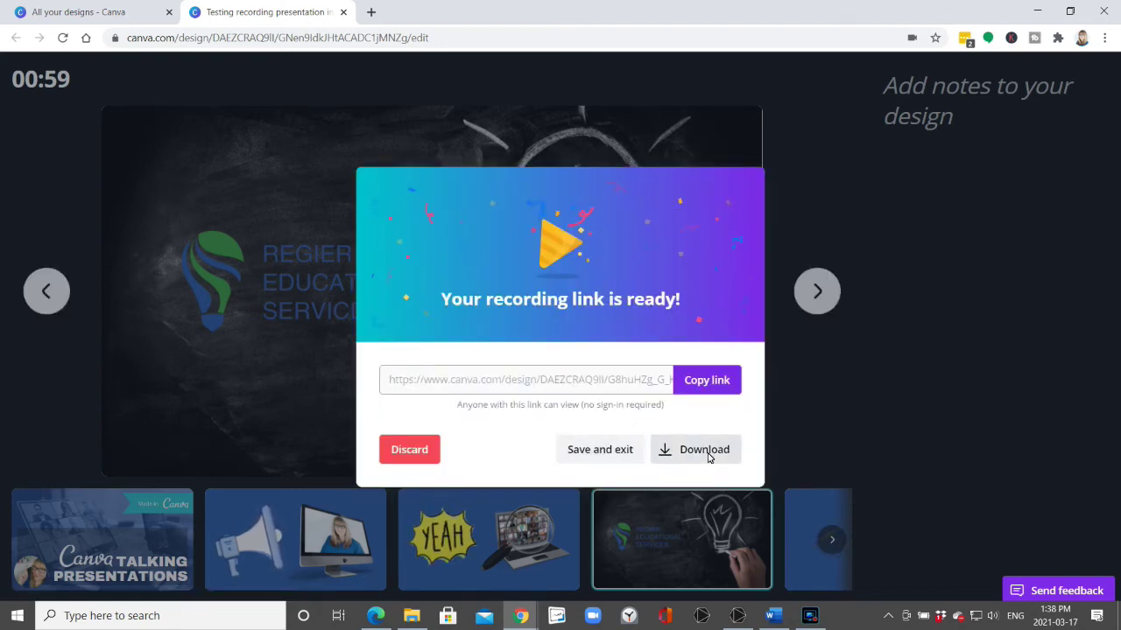
Finish the recording, then return to All your designs and reload it to show the copy.
{"action": "left_click", "coordinate": [589, 454]}
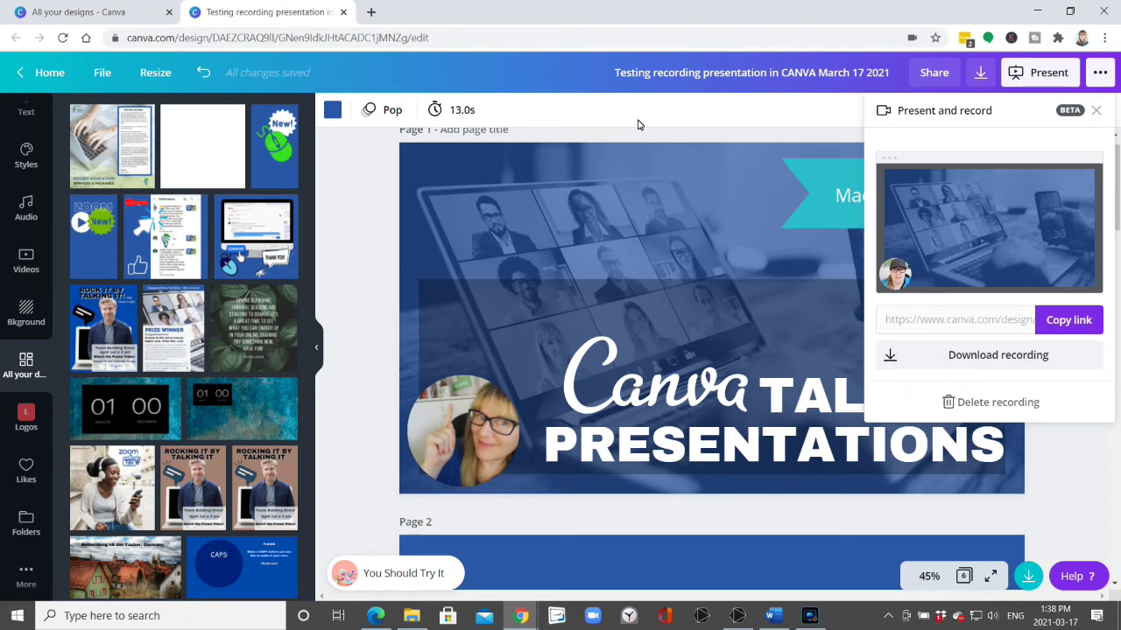
{"action": "left_click", "coordinate": [1097, 77]}
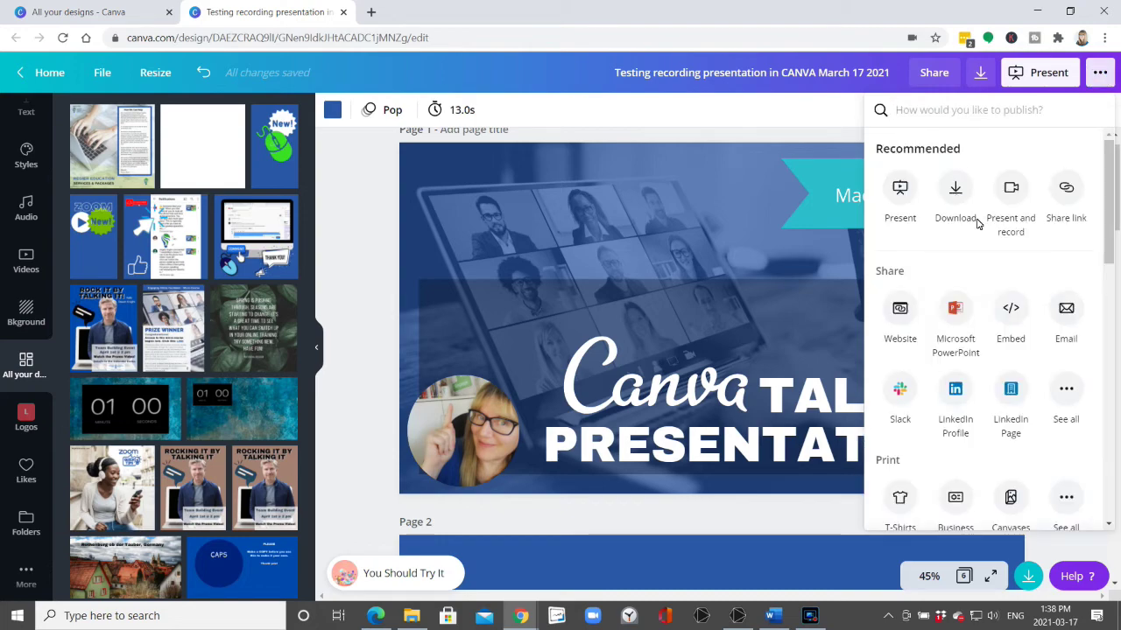
{"action": "scroll", "coordinate": [978, 224], "scroll_direction": "down", "scroll_amount": 10}
{"action": "scroll", "coordinate": [990, 253], "scroll_direction": "up", "scroll_amount": 10}
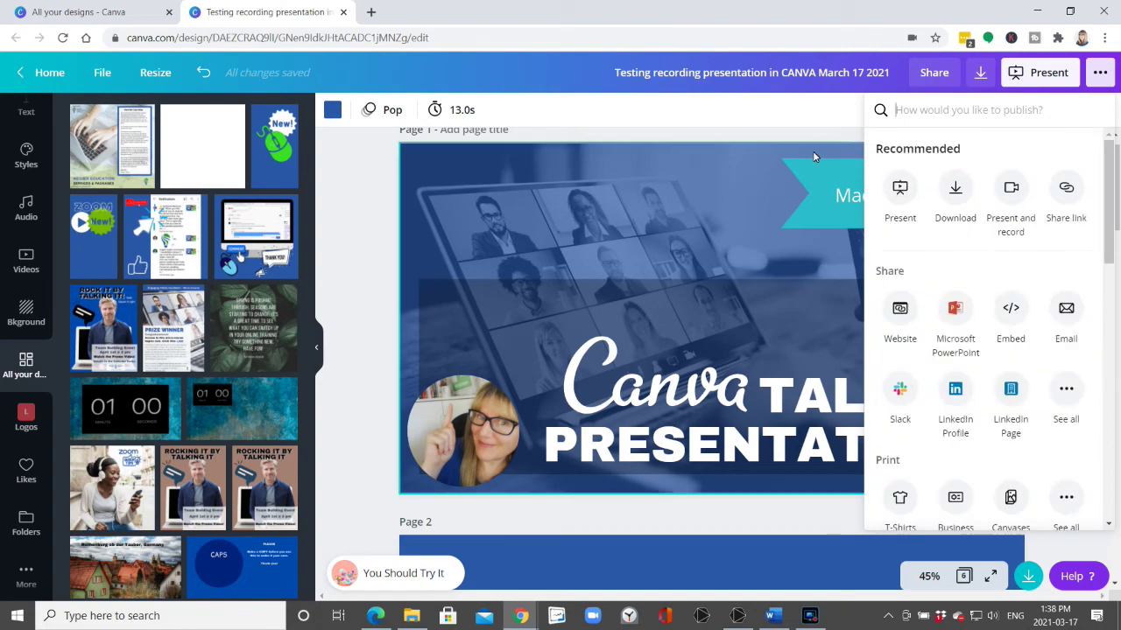
{"action": "left_click", "coordinate": [767, 105]}
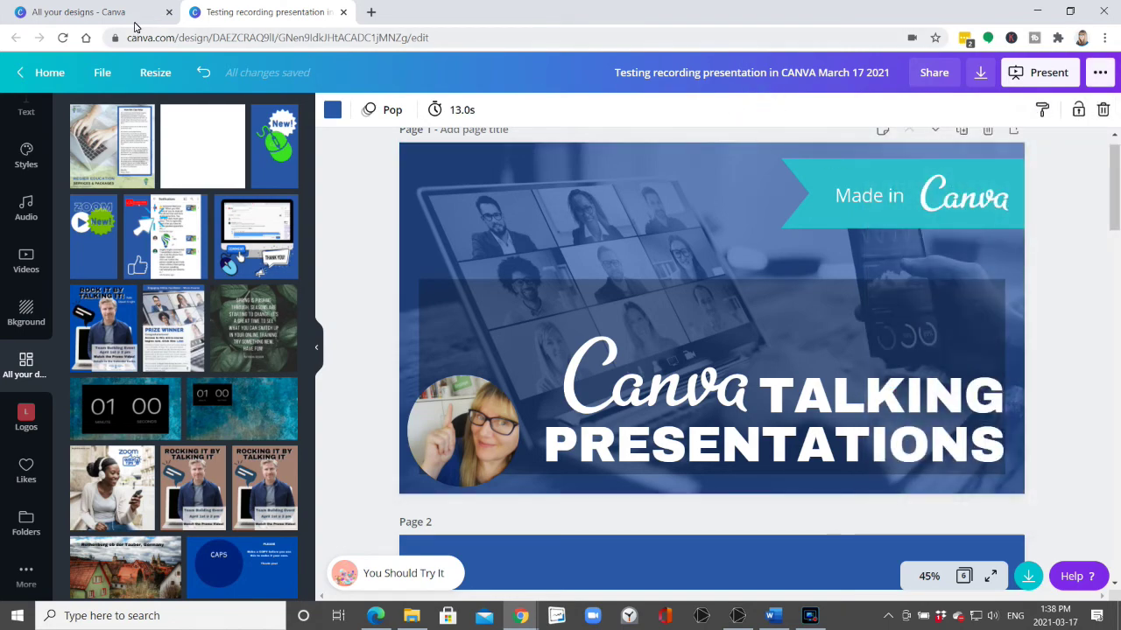
{"action": "left_click", "coordinate": [134, 21]}
{"action": "left_click", "coordinate": [61, 37]}
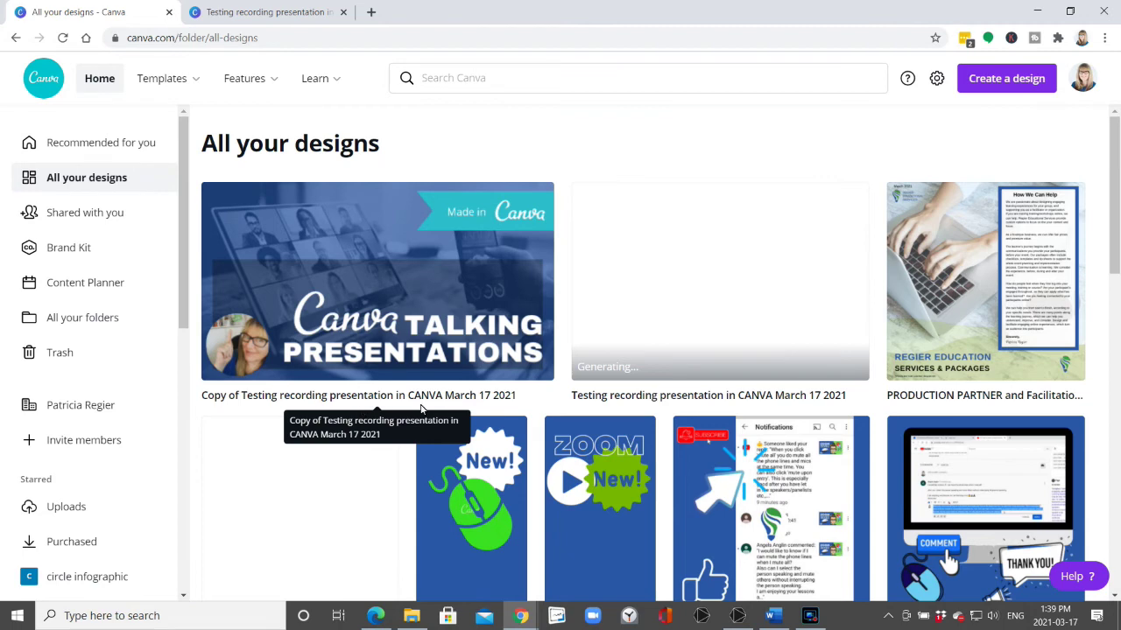
{"action": "mouse_move", "coordinate": [720, 280]}
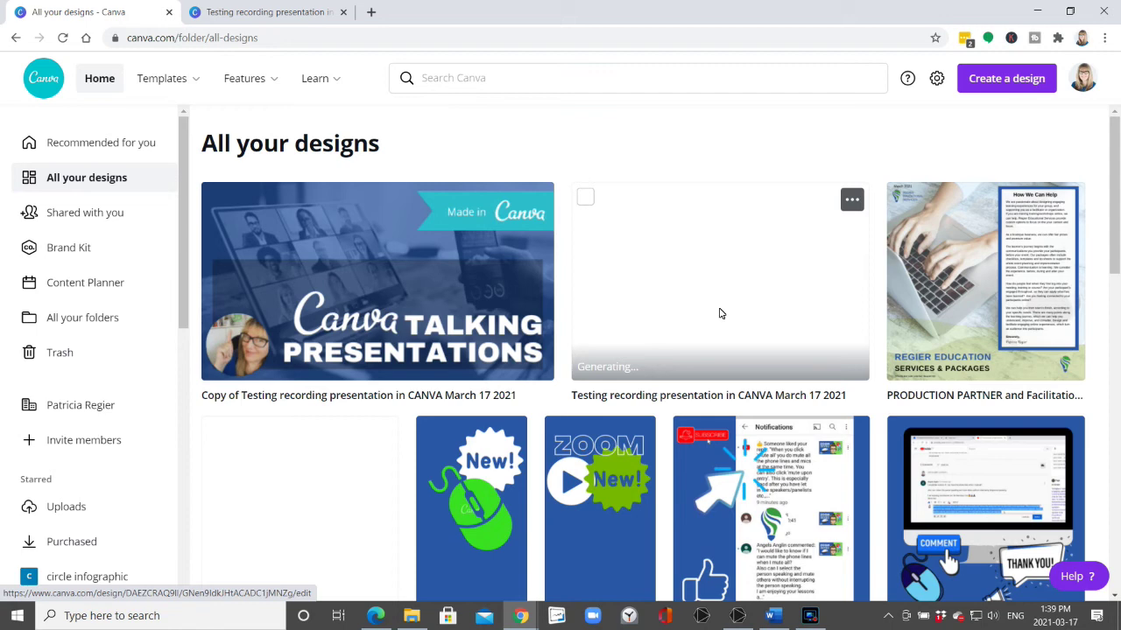
Open Testing recording presentation and add the 1:19 uploaded webcam video to a new Page 7.
{"action": "left_click", "coordinate": [719, 313]}
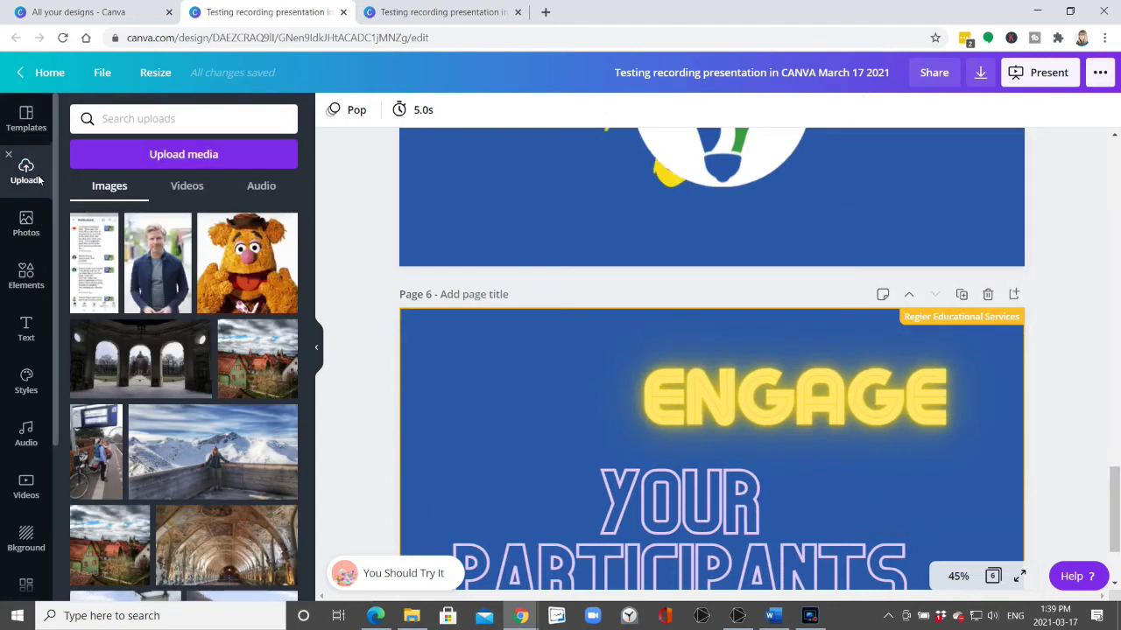
{"action": "left_click", "coordinate": [190, 185]}
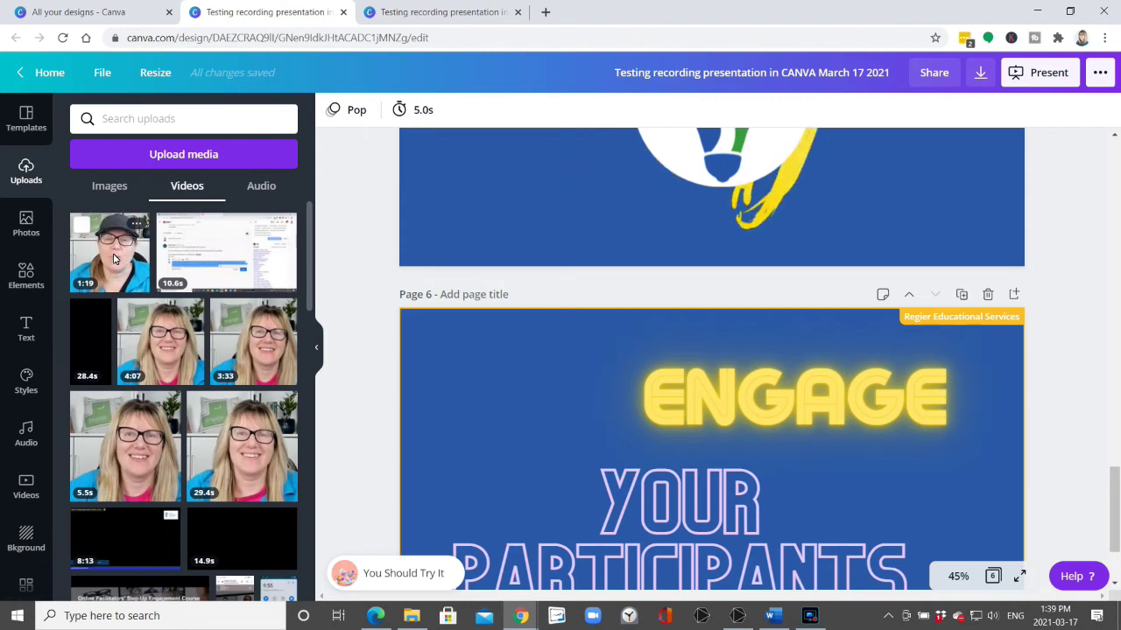
{"action": "scroll", "coordinate": [602, 546], "scroll_direction": "down", "scroll_amount": 3}
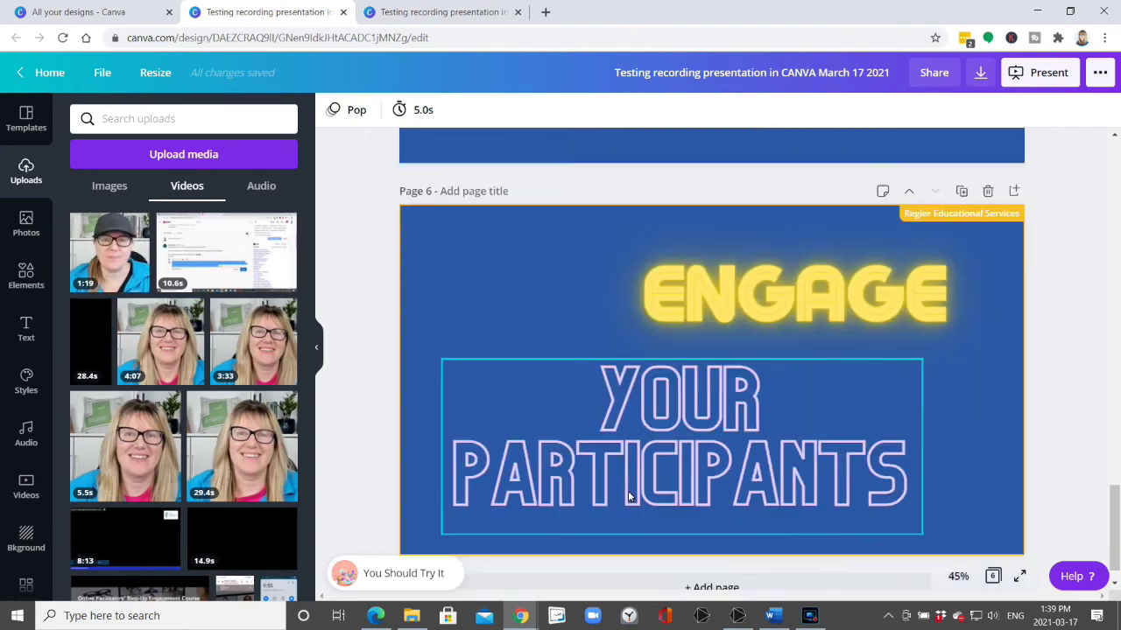
{"action": "left_click", "coordinate": [680, 554]}
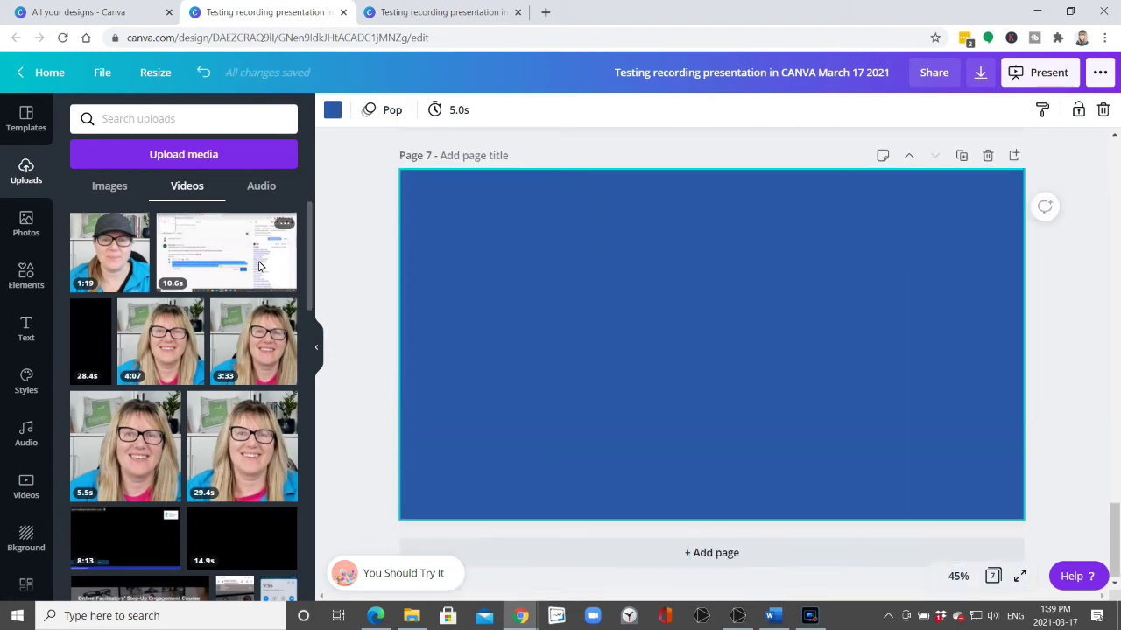
{"action": "left_click", "coordinate": [103, 254]}
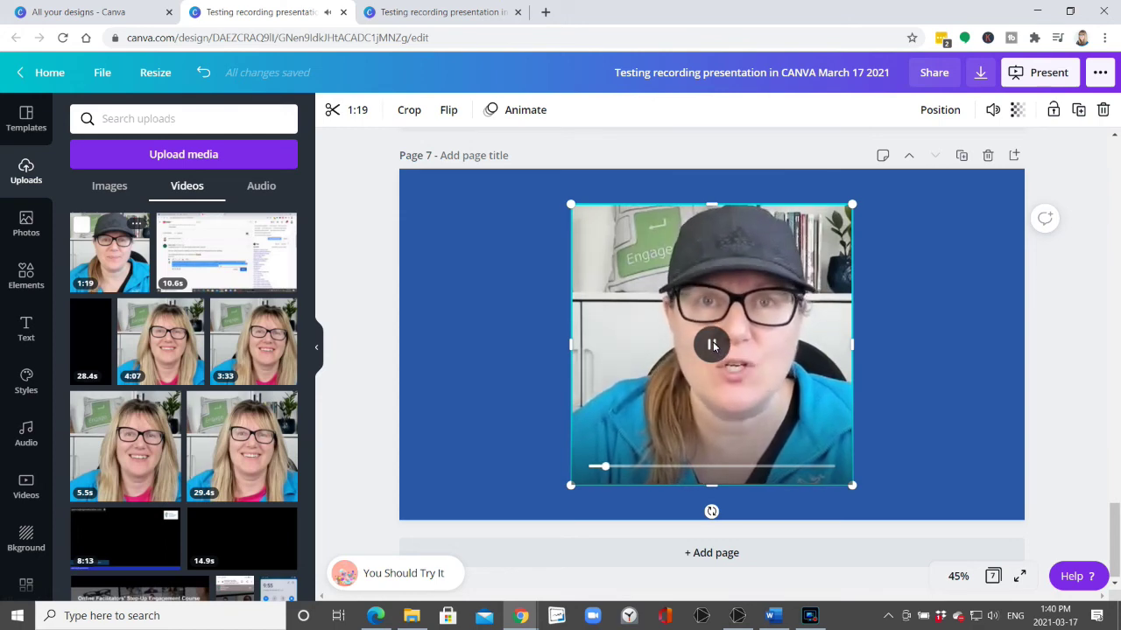
{"action": "left_click", "coordinate": [712, 345]}
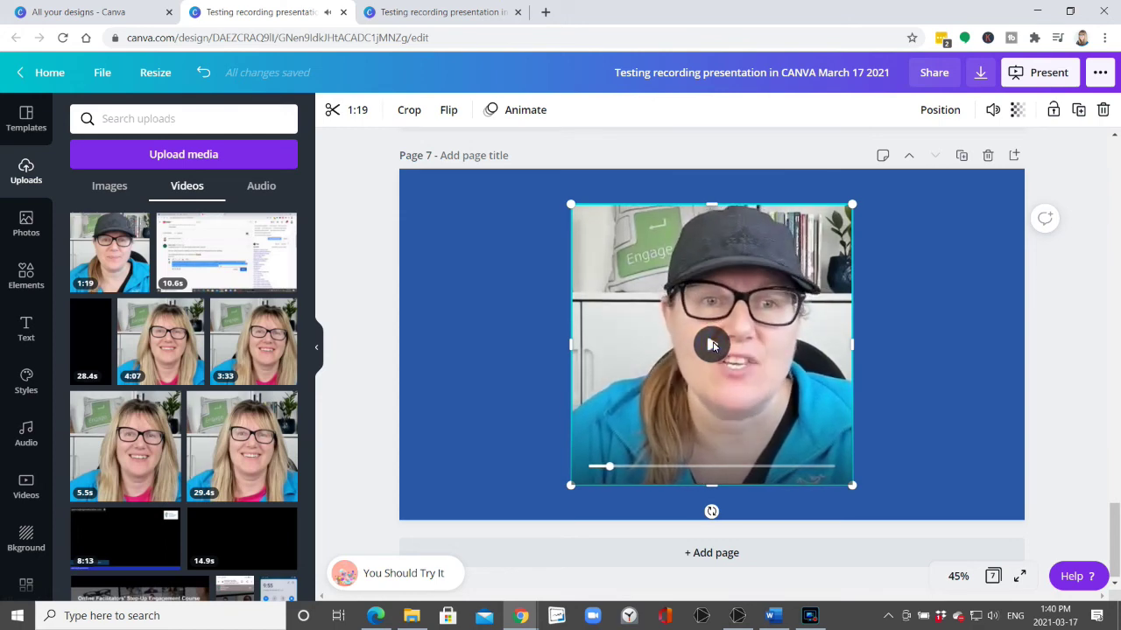
{"action": "scroll", "coordinate": [441, 281], "scroll_direction": "up", "scroll_amount": 1}
{"action": "scroll", "coordinate": [403, 349], "scroll_direction": "up", "scroll_amount": 2}
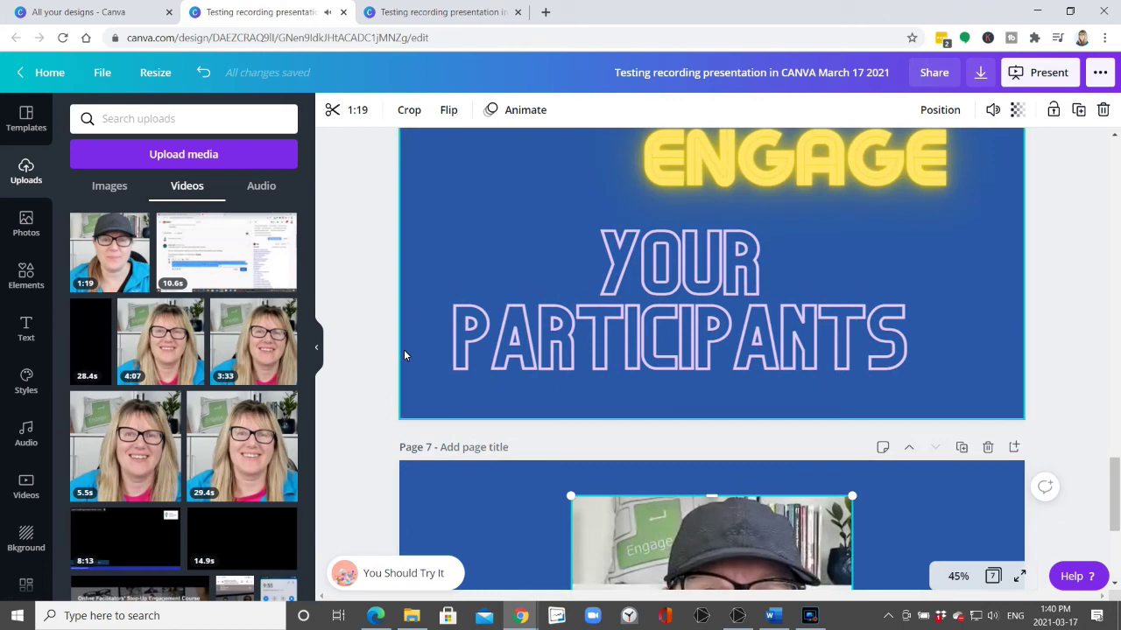
{"action": "scroll", "coordinate": [724, 441], "scroll_direction": "down", "scroll_amount": 3}
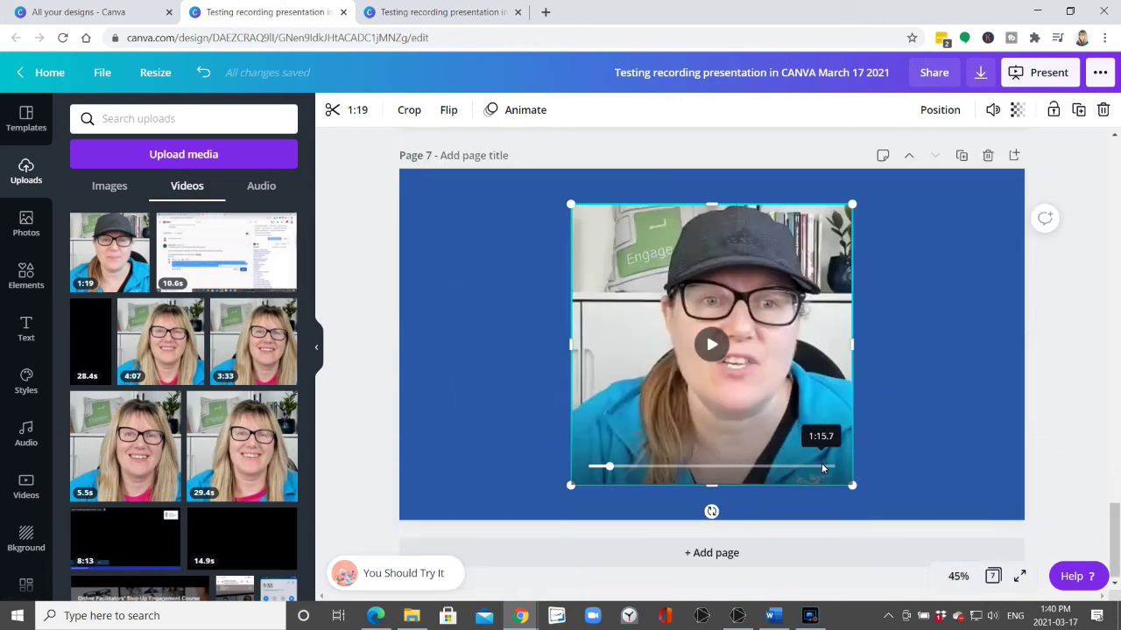
{"action": "left_click", "coordinate": [711, 344]}
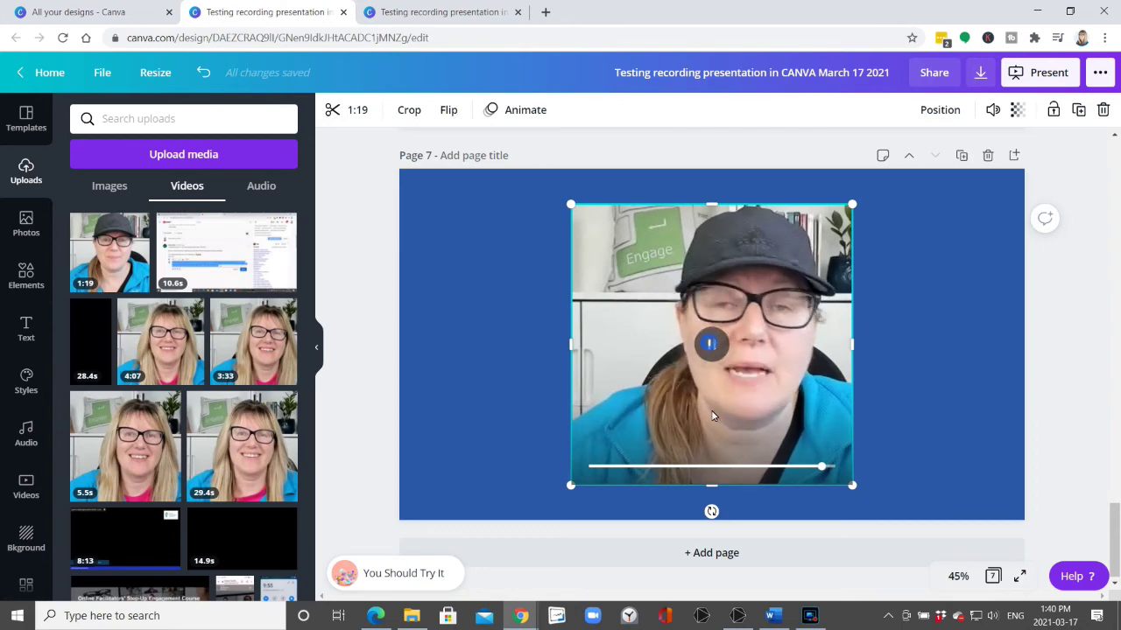
{"action": "left_click", "coordinate": [712, 347]}
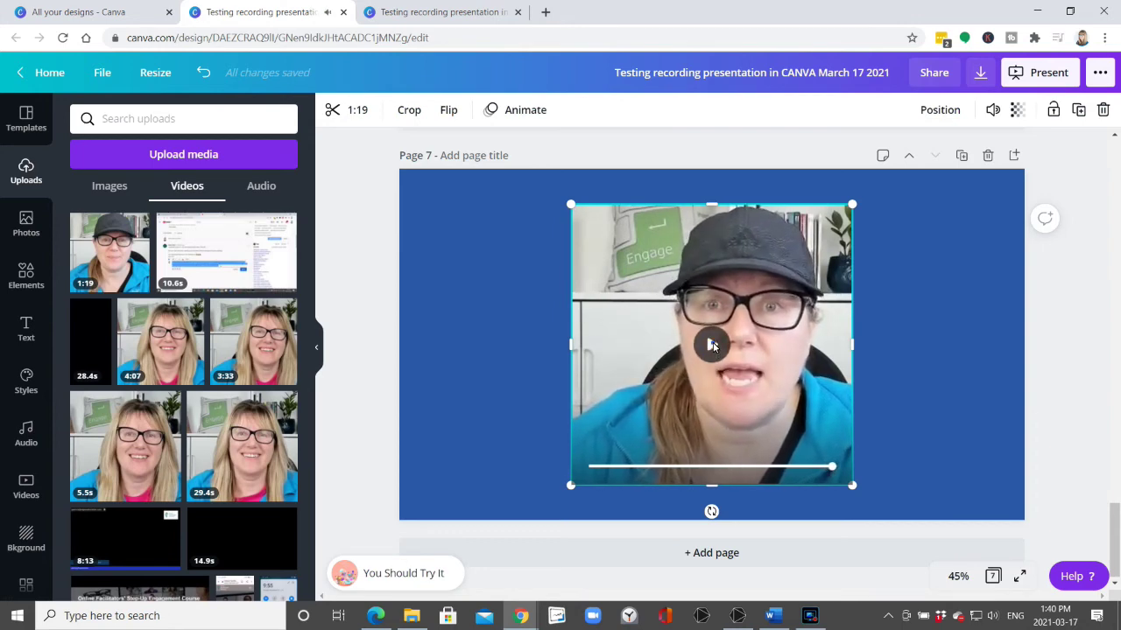
{"action": "left_click", "coordinate": [713, 347]}
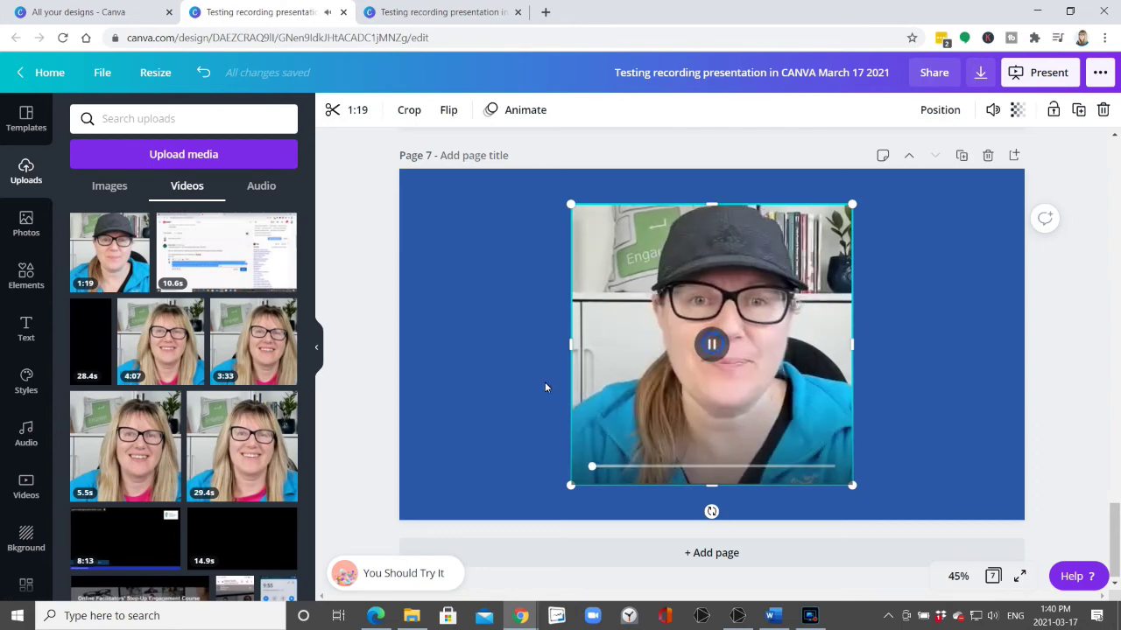
{"action": "left_click", "coordinate": [707, 346]}
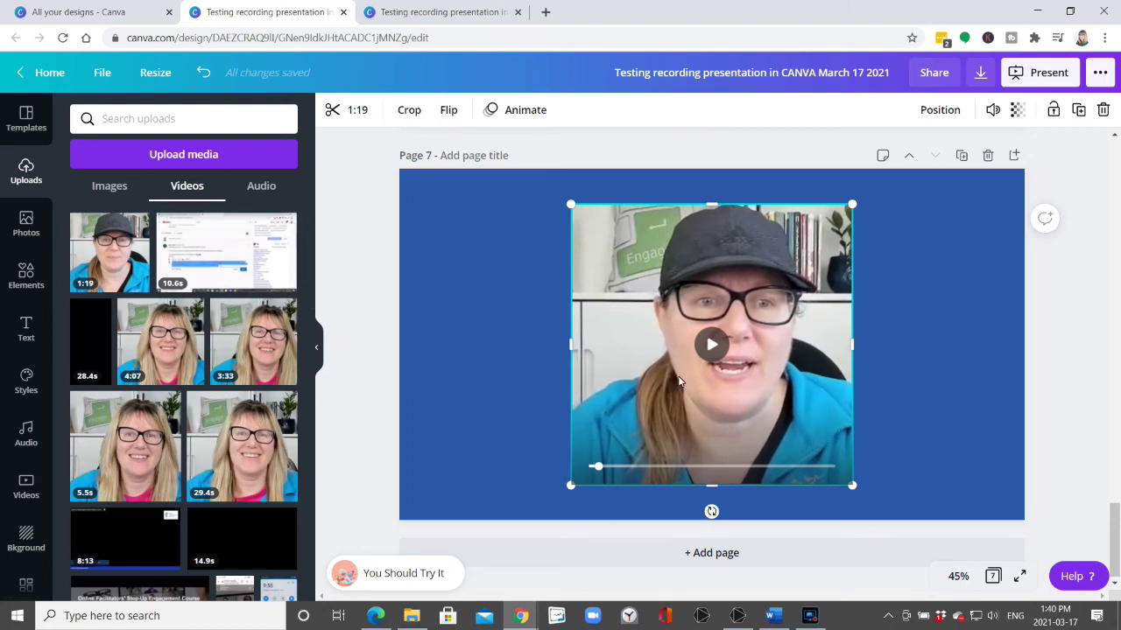
{"action": "scroll", "coordinate": [492, 311], "scroll_direction": "up", "scroll_amount": 5}
{"action": "scroll", "coordinate": [492, 311], "scroll_direction": "up", "scroll_amount": 6}
{"action": "scroll", "coordinate": [492, 311], "scroll_direction": "up", "scroll_amount": 4}
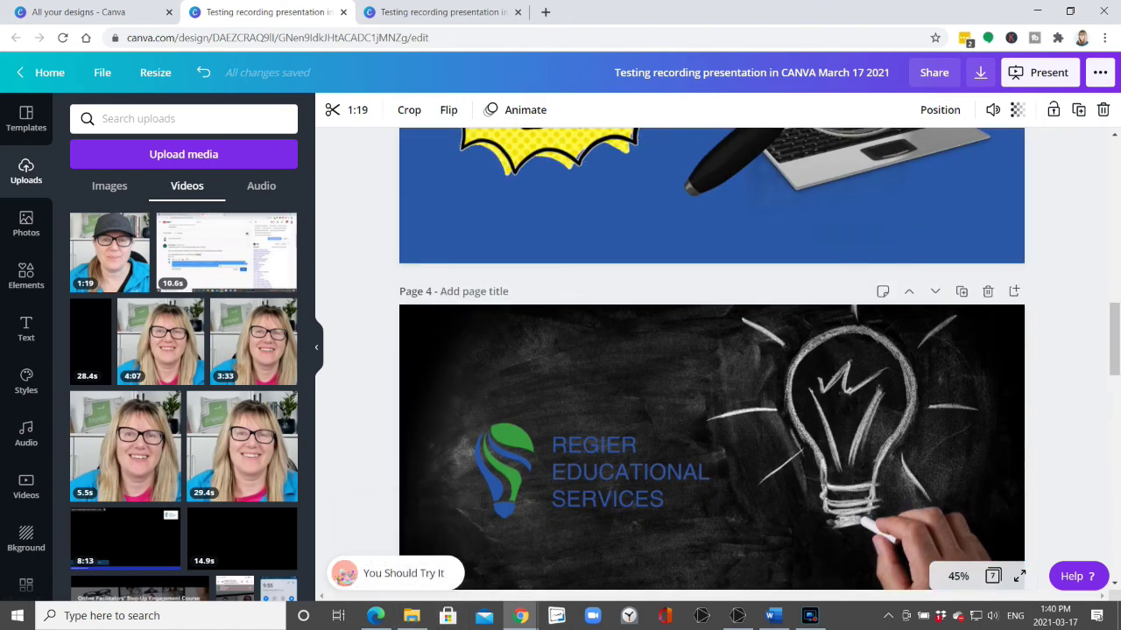
{"action": "left_click", "coordinate": [411, 615]}
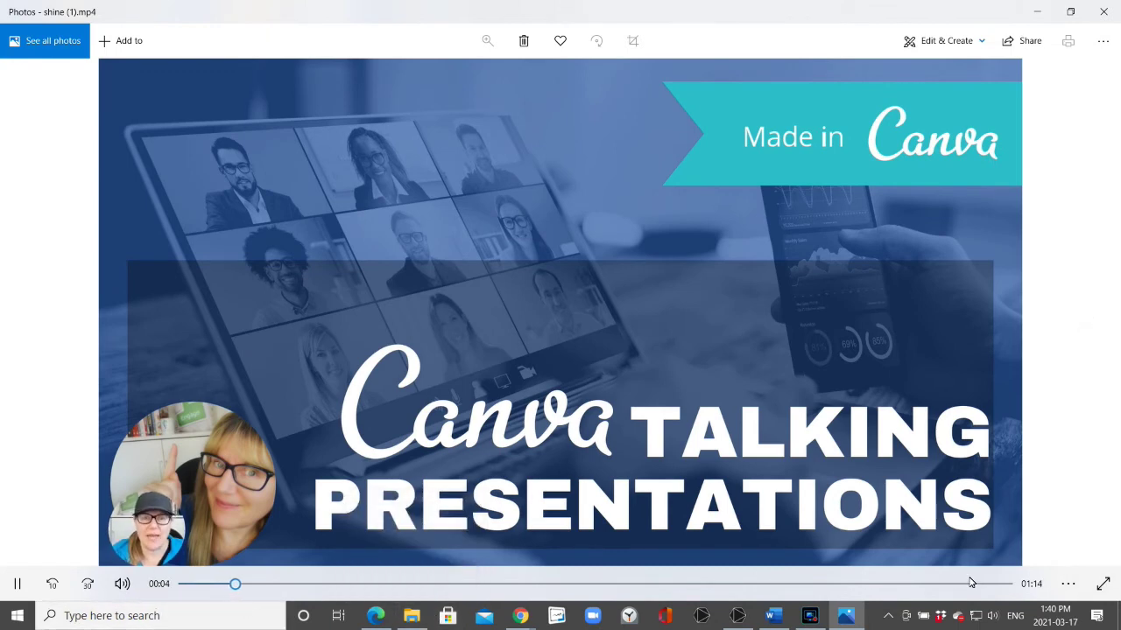
Jump shine (1).mp4 through the YEAH, lightbulb and ENGAGE scenes to its end, then minimize Photos.
{"action": "left_click", "coordinate": [621, 584]}
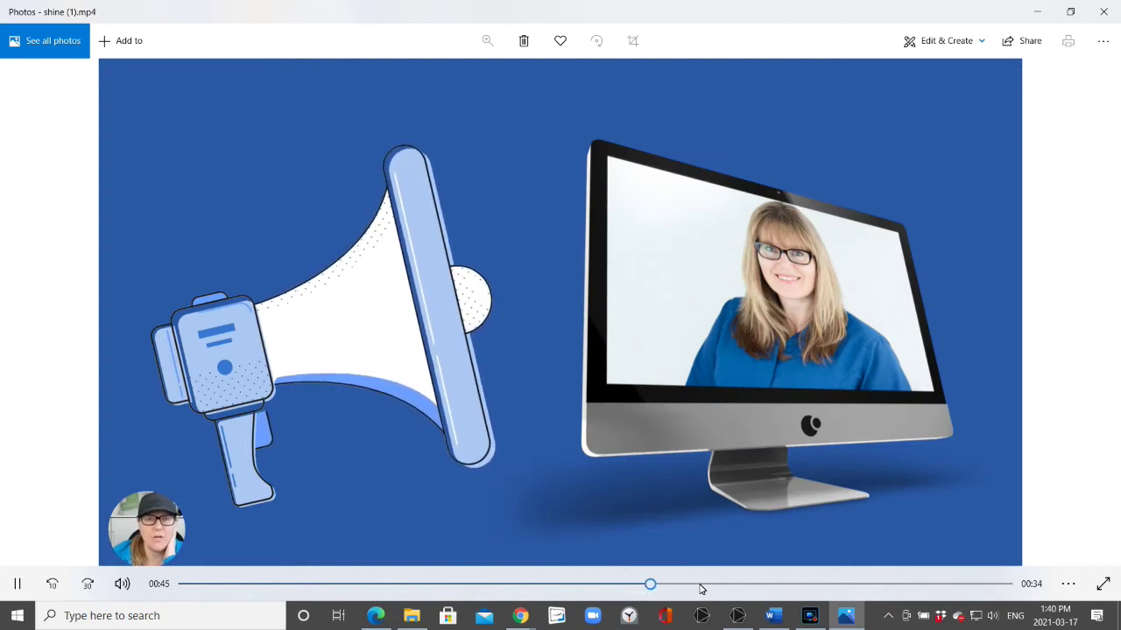
{"action": "left_click", "coordinate": [701, 585]}
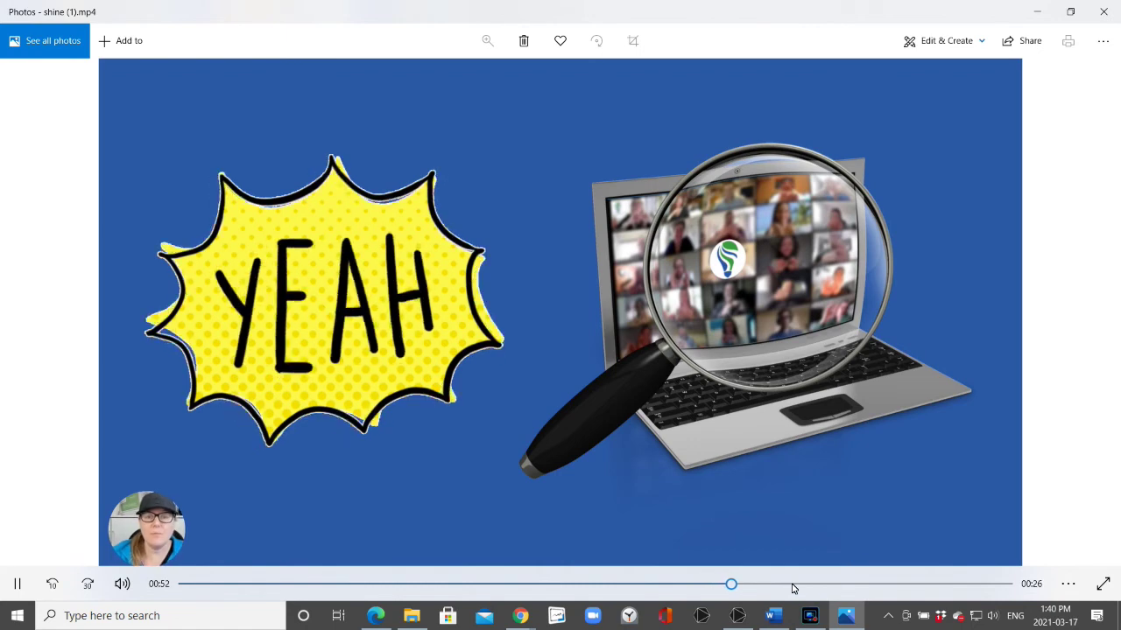
{"action": "left_click", "coordinate": [793, 585]}
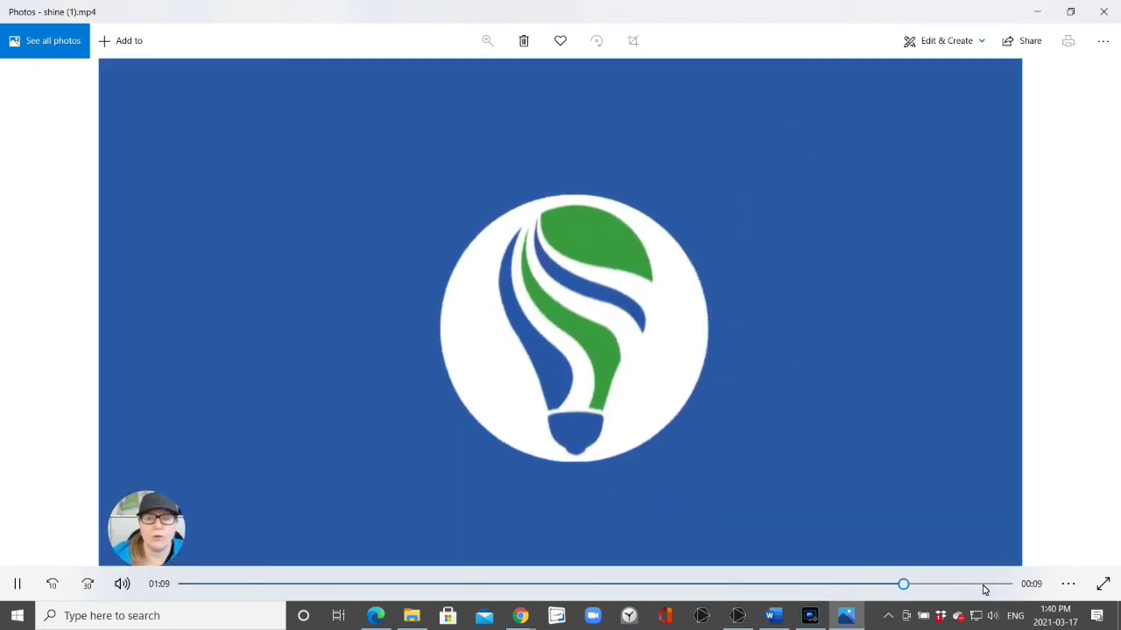
{"action": "left_click", "coordinate": [983, 586]}
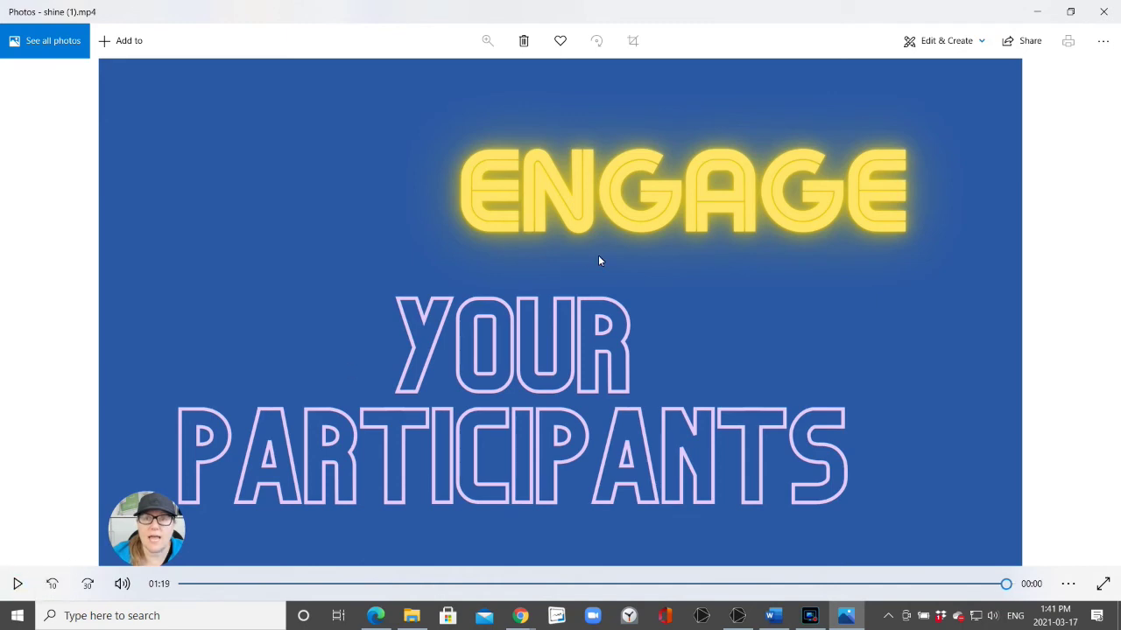
{"action": "left_click", "coordinate": [1047, 9]}
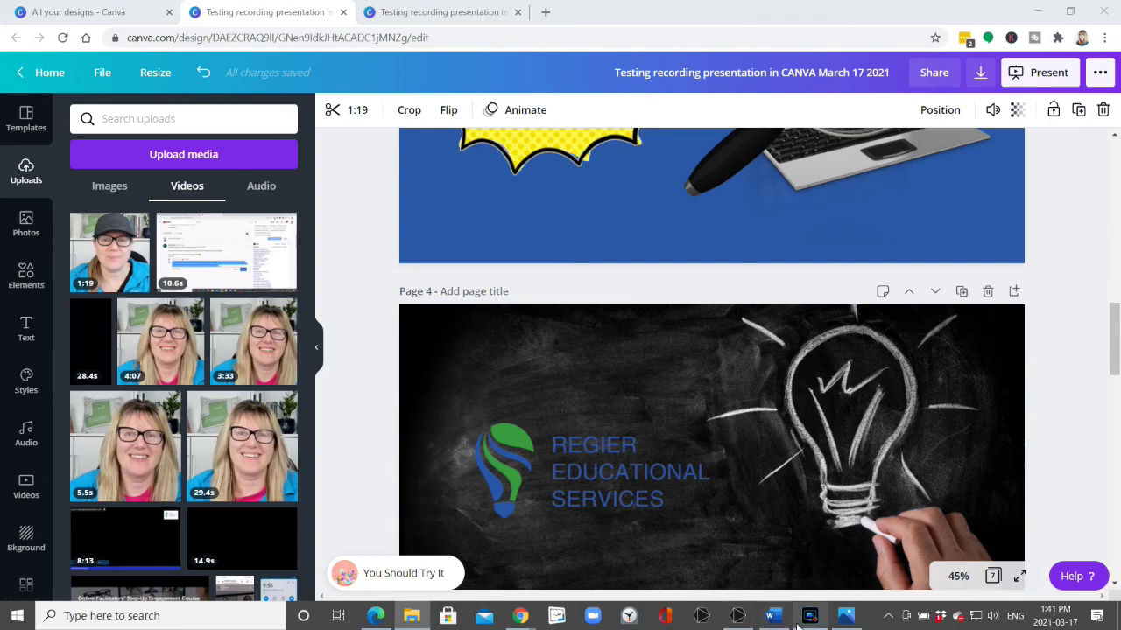
{"action": "scroll", "coordinate": [757, 430], "scroll_direction": "up", "scroll_amount": 8}
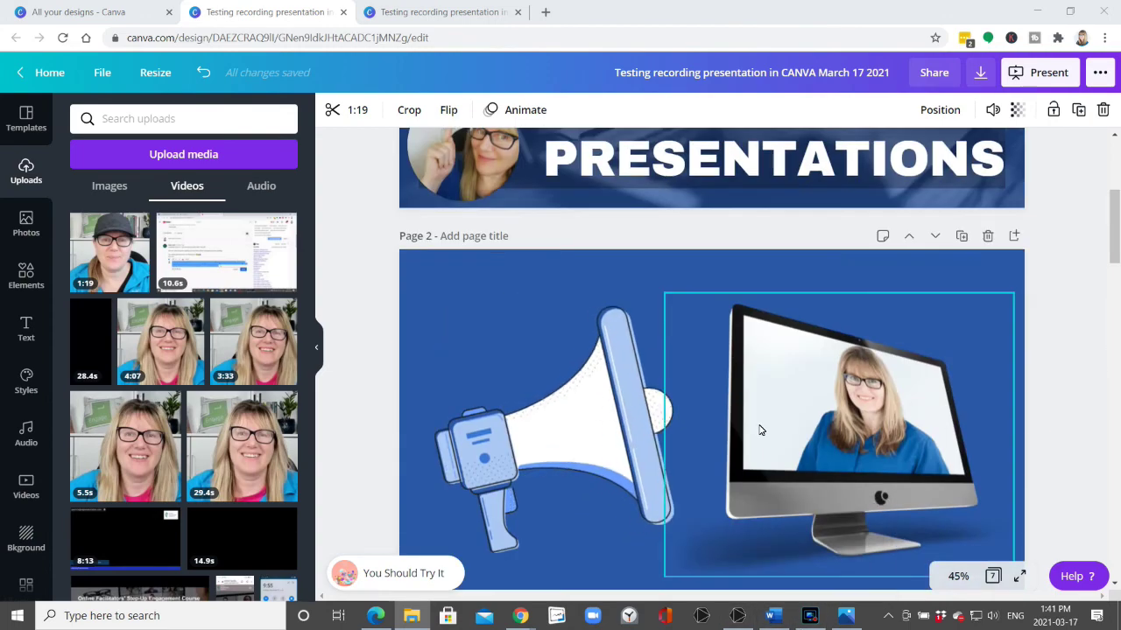
{"action": "scroll", "coordinate": [760, 429], "scroll_direction": "up", "scroll_amount": 4}
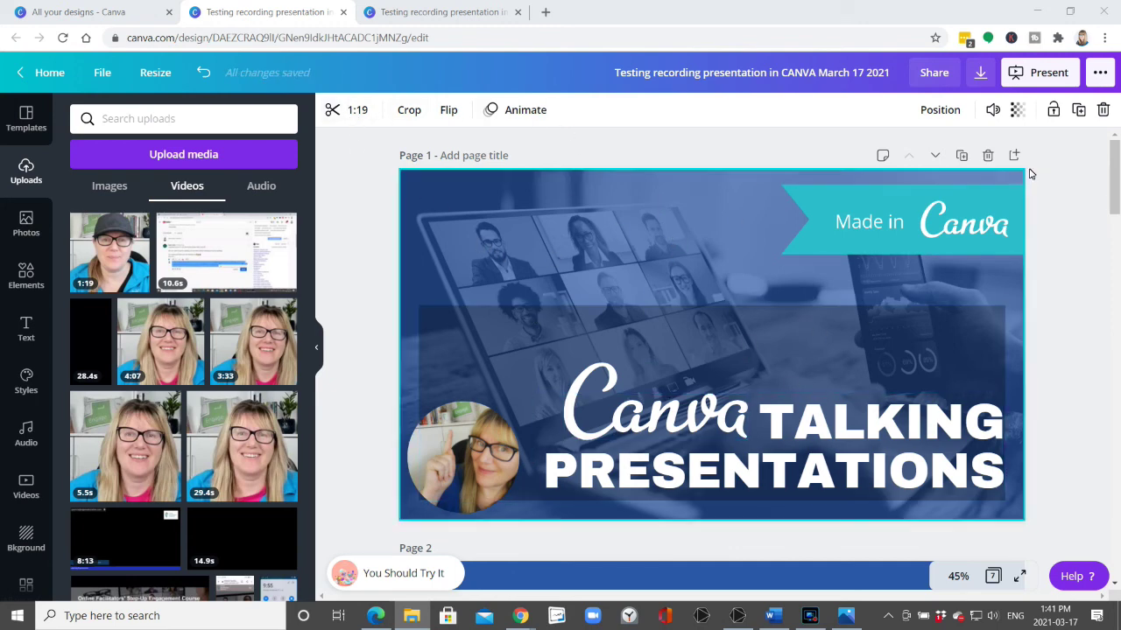
{"action": "left_click", "coordinate": [1099, 74]}
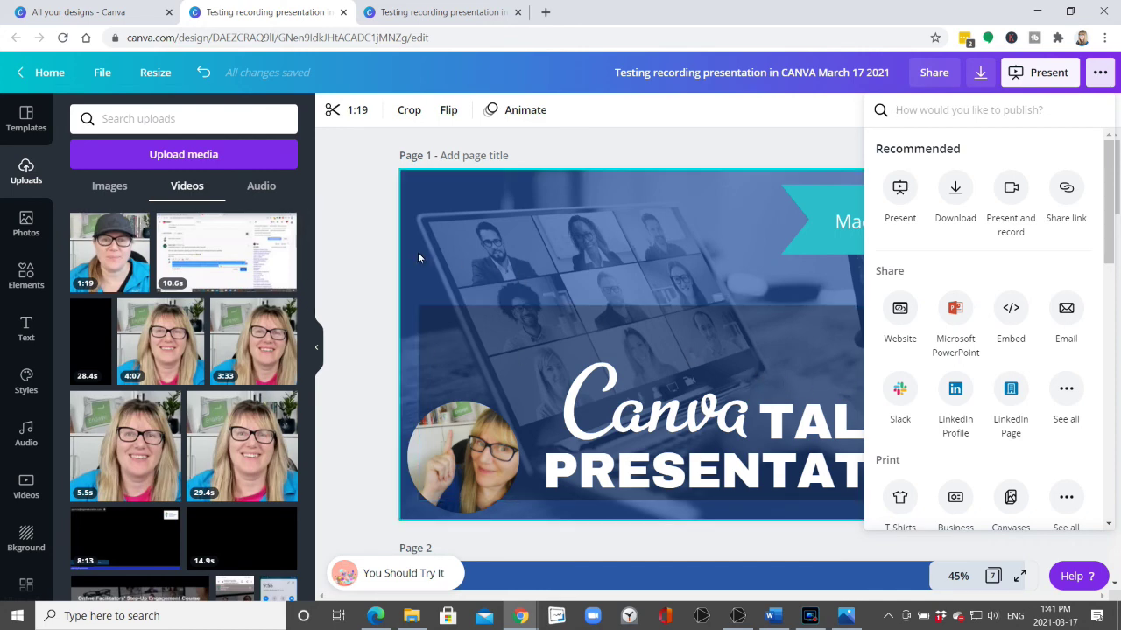
{"action": "left_click", "coordinate": [359, 250]}
{"action": "scroll", "coordinate": [786, 341], "scroll_direction": "down", "scroll_amount": 5}
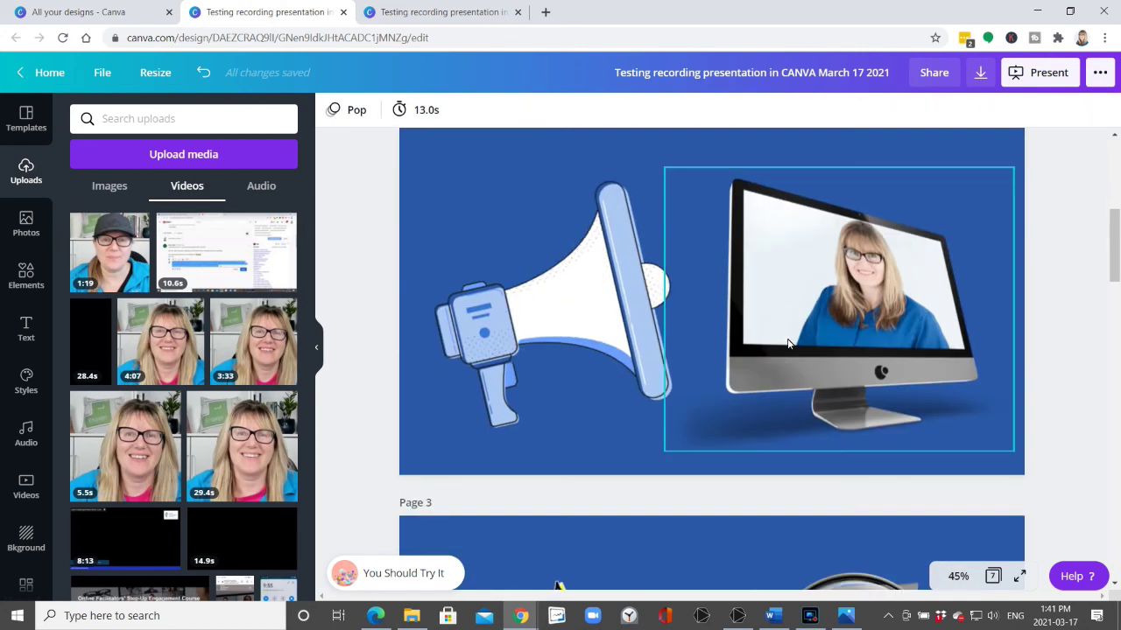
{"action": "scroll", "coordinate": [786, 350], "scroll_direction": "down", "scroll_amount": 10}
{"action": "scroll", "coordinate": [786, 354], "scroll_direction": "down", "scroll_amount": 10}
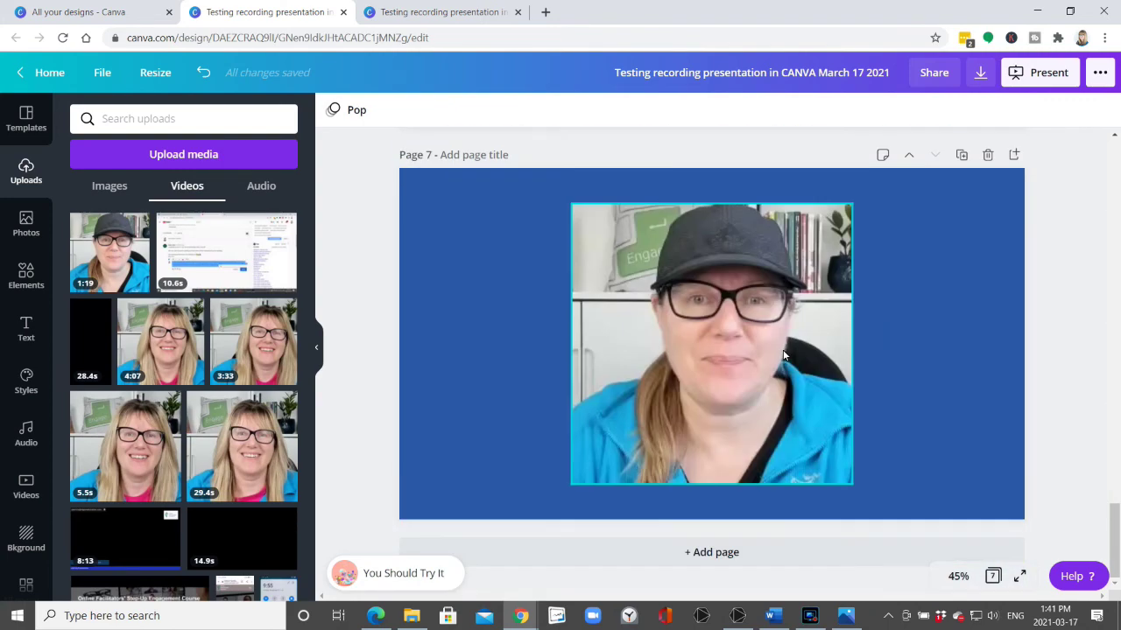
{"action": "scroll", "coordinate": [782, 355], "scroll_direction": "up", "scroll_amount": 3}
{"action": "scroll", "coordinate": [783, 355], "scroll_direction": "up", "scroll_amount": 10}
{"action": "scroll", "coordinate": [782, 354], "scroll_direction": "up", "scroll_amount": 8}
{"action": "scroll", "coordinate": [783, 354], "scroll_direction": "up", "scroll_amount": 3}
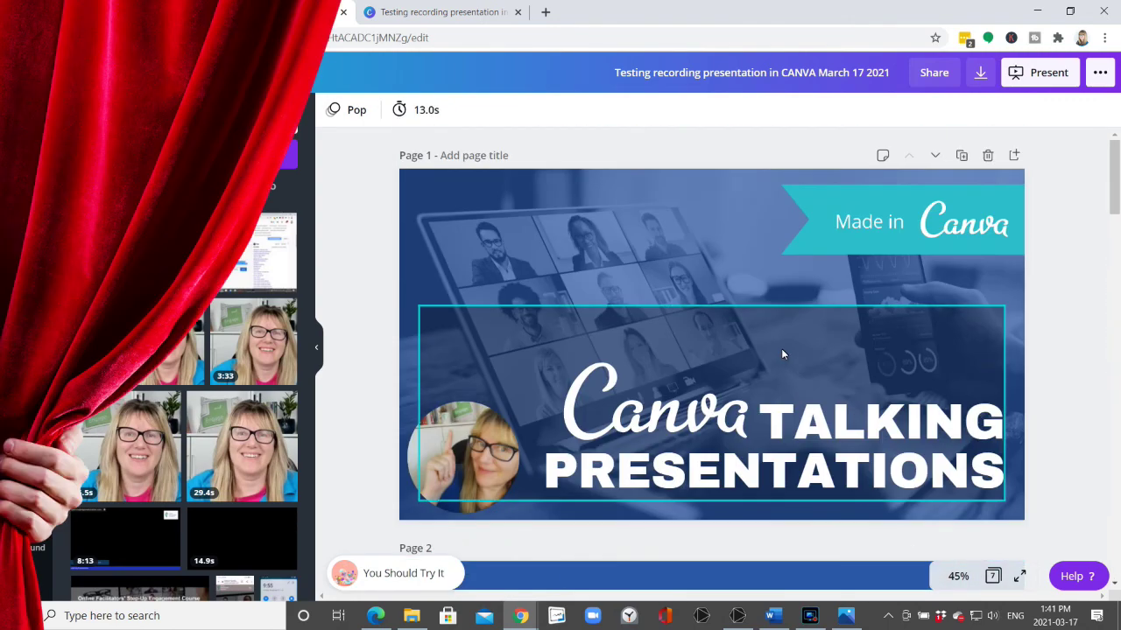